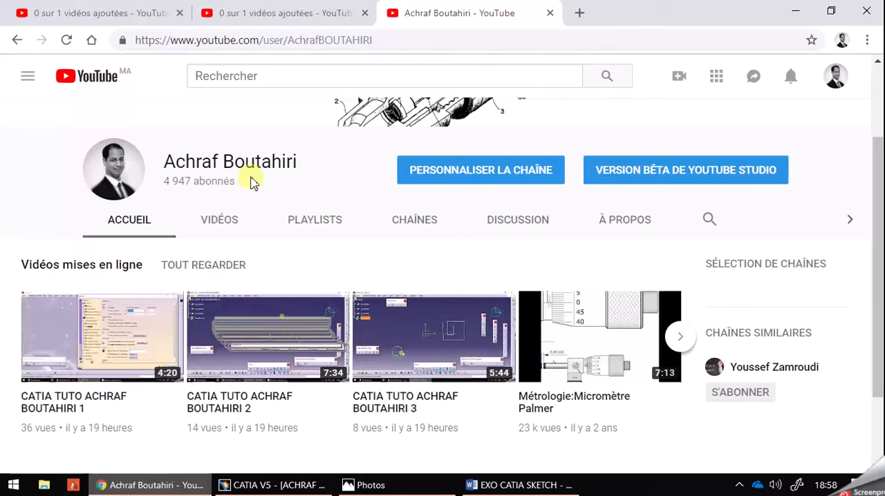
# - Switch to CATIA V5 and close the open EX1 part document
pyautogui.scroll(-1, 238, 218)
pyautogui.scroll(3, 245, 263)
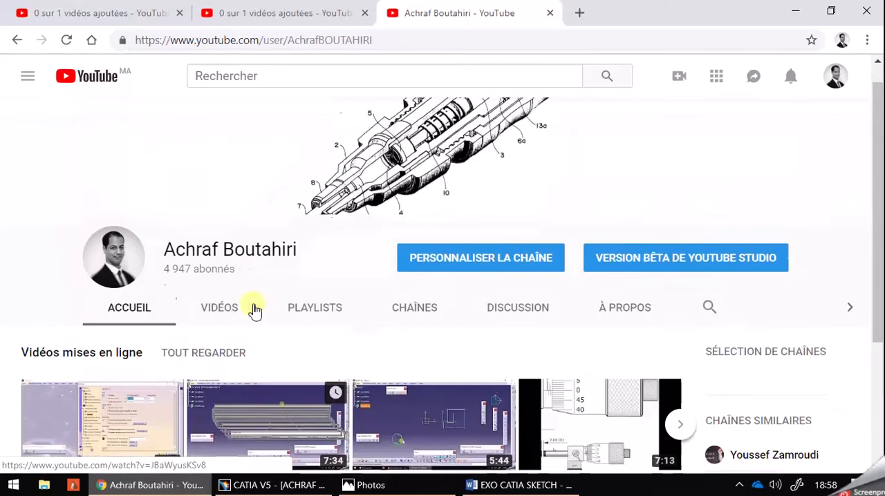
pyautogui.click(285, 487)
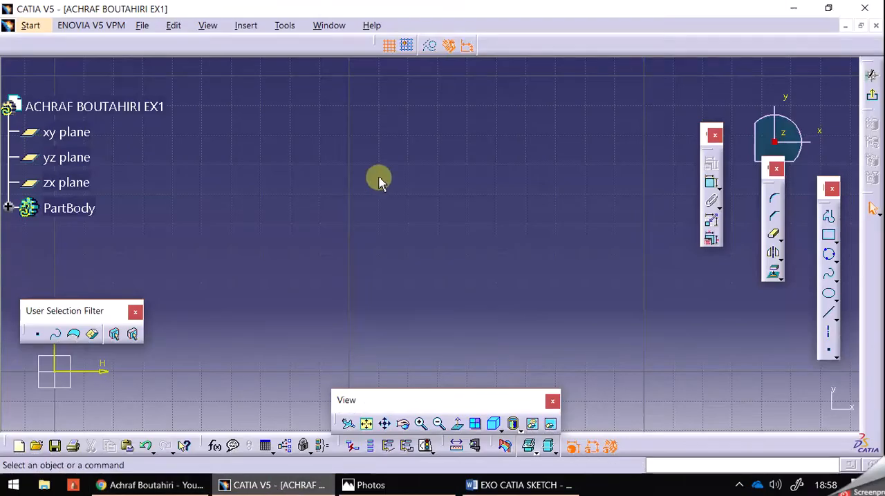
pyautogui.click(876, 25)
pyautogui.click(465, 280)
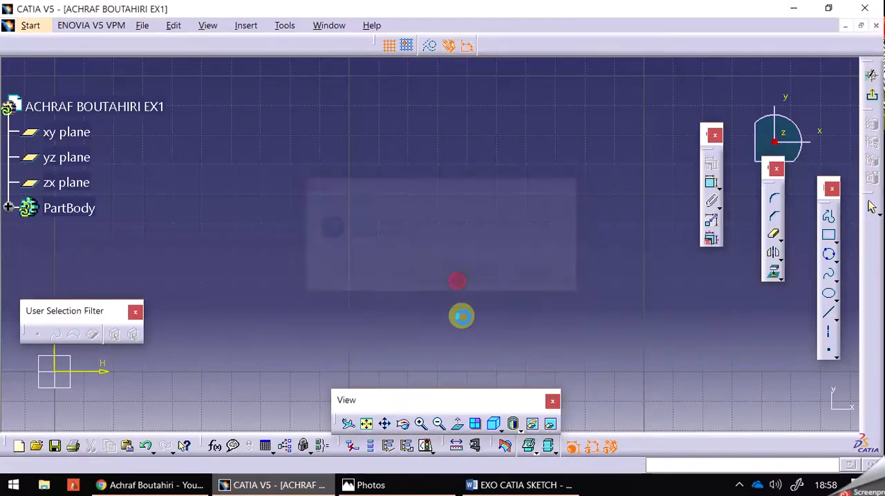
pyautogui.click(14, 26)
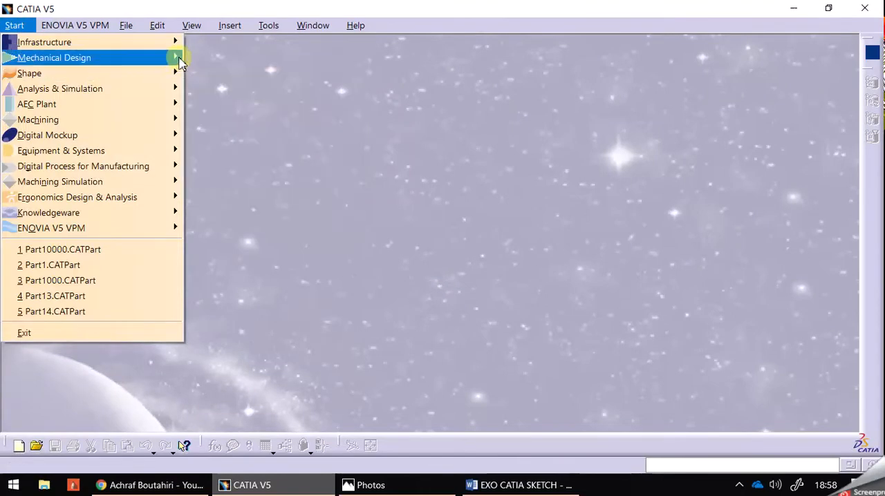
pyautogui.moveTo(172, 57)
pyautogui.click(238, 96)
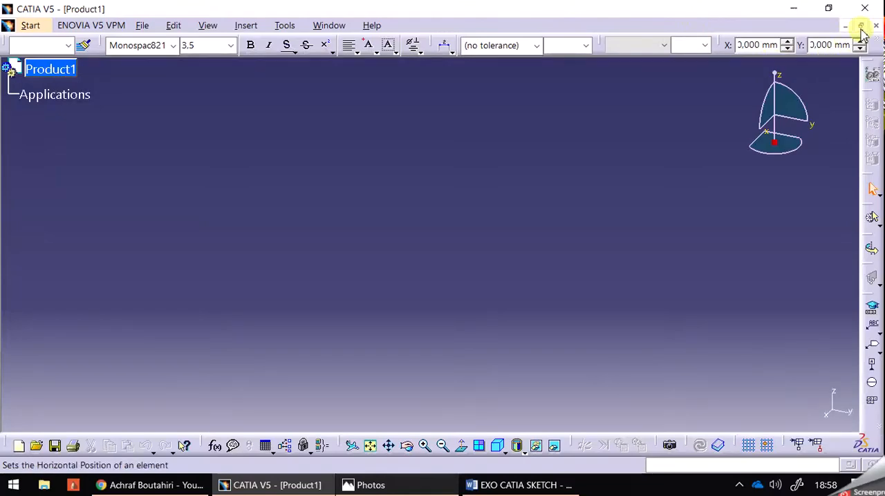
pyautogui.click(875, 27)
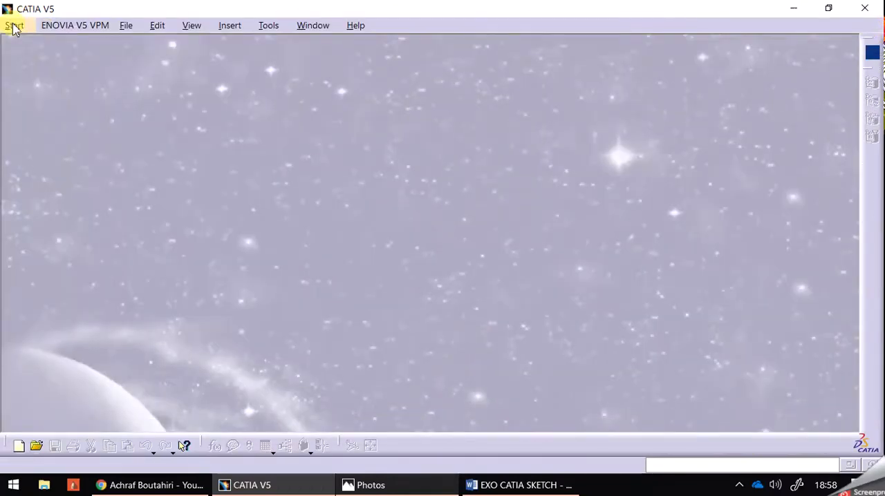
# - Create a new part in the Sketcher workbench, naming it with the author's full name followed by "ex2"
pyautogui.click(14, 26)
pyautogui.moveTo(103, 58)
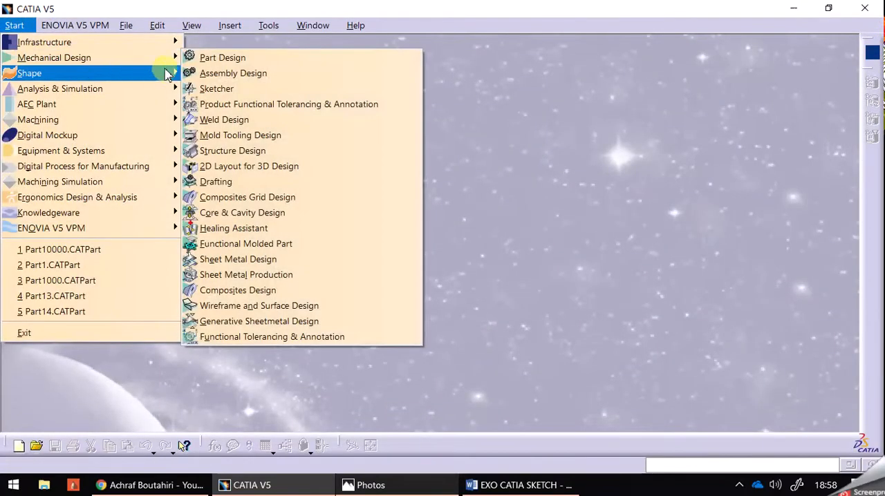
pyautogui.click(228, 90)
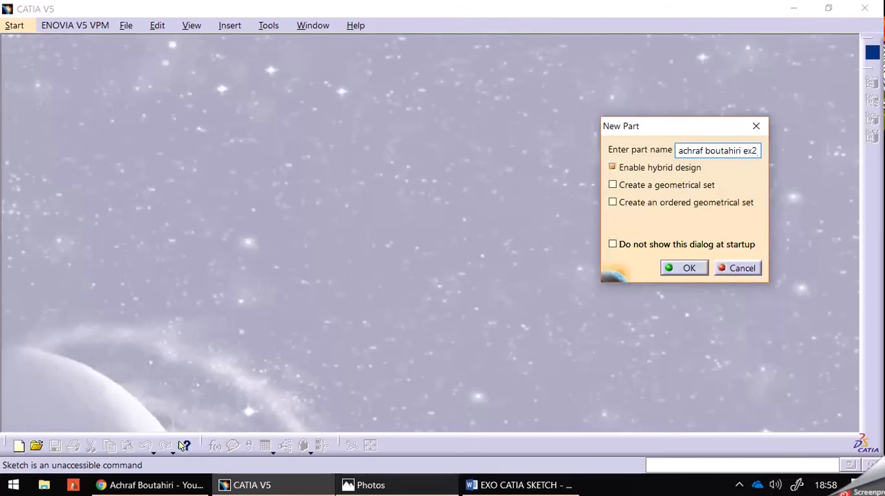
pyautogui.click(716, 270)
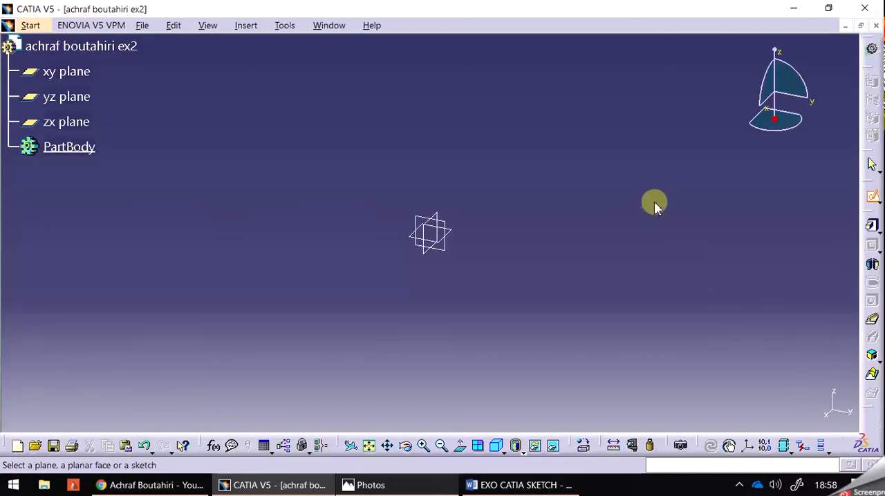
# - Open a new sketch on the xy plane
pyautogui.click(874, 200)
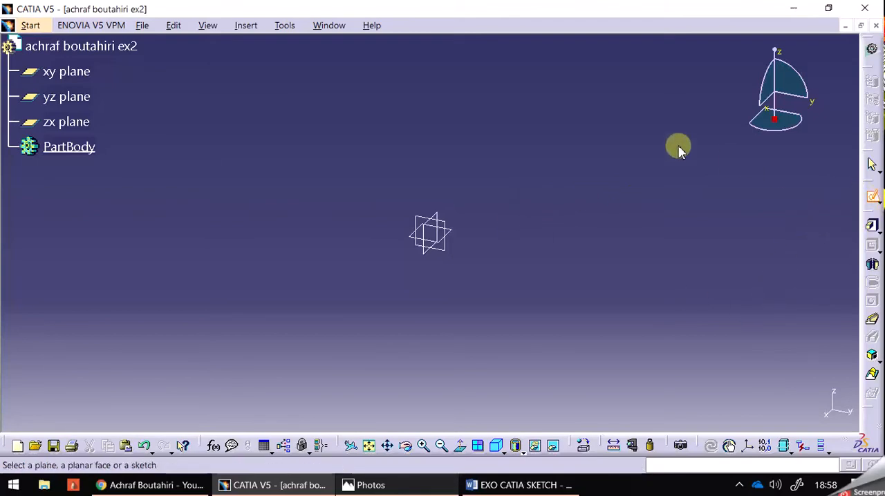
pyautogui.click(81, 73)
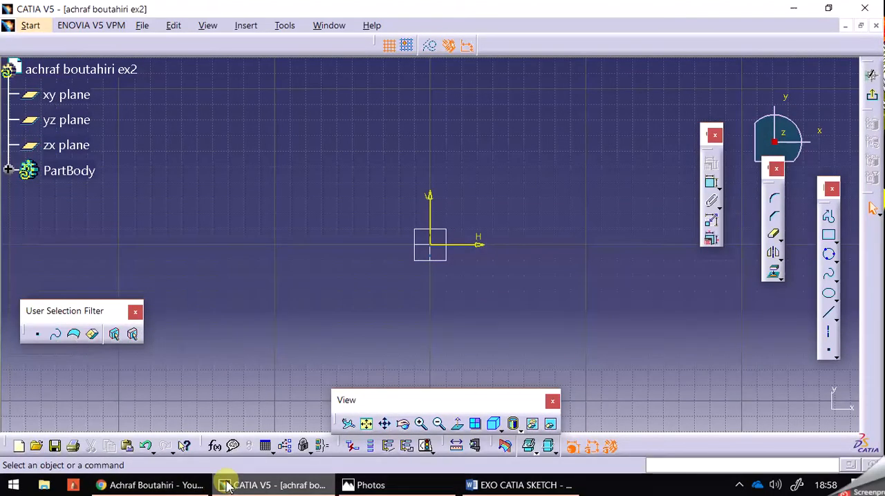
pyautogui.moveTo(279, 235); pyautogui.dragTo(276, 273, button='middle')
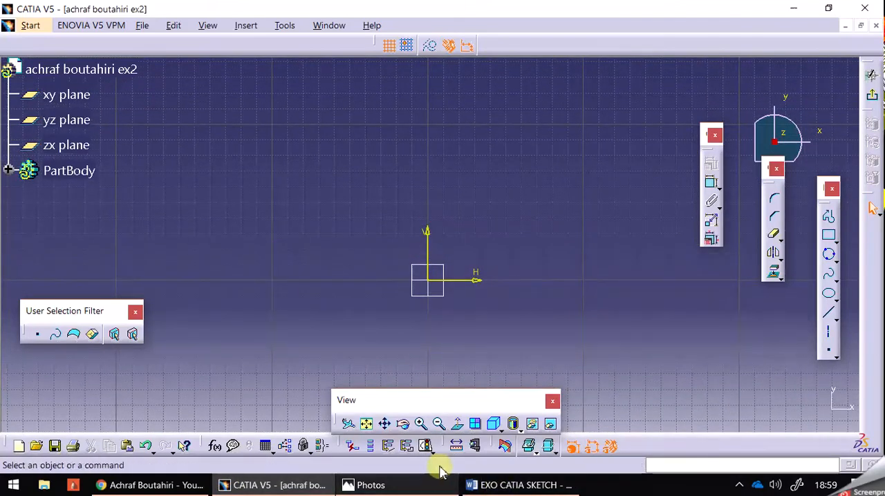
# - Switch to Photos and examine the reference drawing 1.bmp at full size for its circle, hexagon, arcs and radius dimension
pyautogui.click(441, 488)
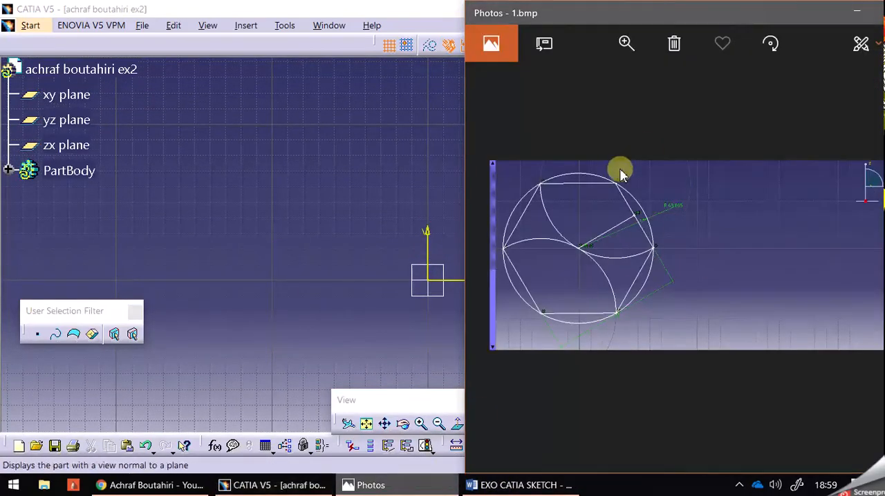
pyautogui.moveTo(802, 13); pyautogui.dragTo(689, 11)
pyautogui.click(737, 11)
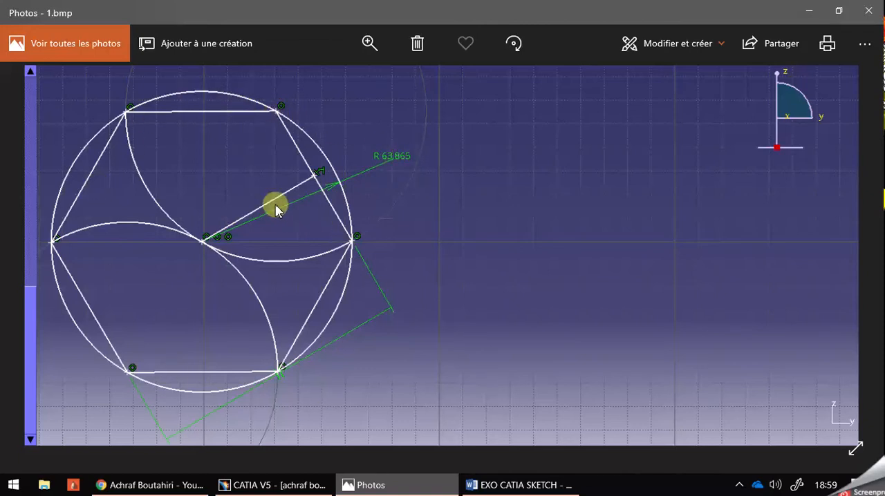
pyautogui.press('Right')
pyautogui.press('Right')
pyautogui.press('Left')
pyautogui.press('Left')
pyautogui.press('Left')
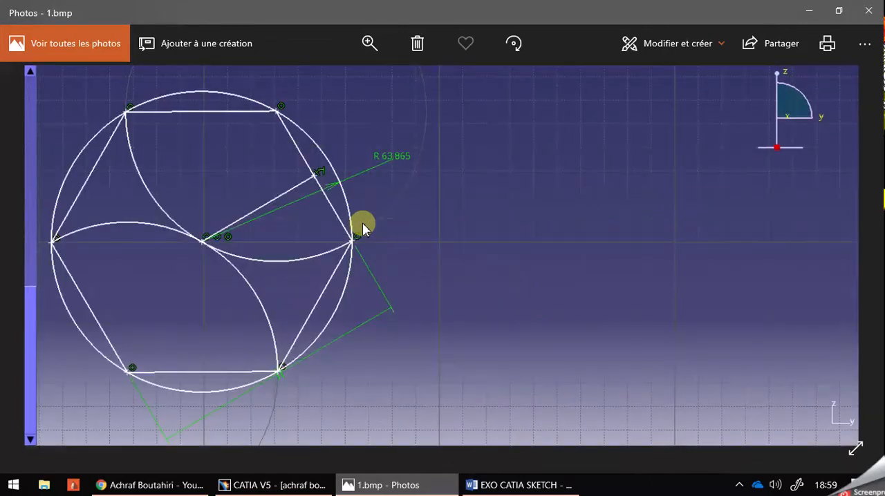
# - Return to CATIA V5 and sketch a circle of radius 63.865 mm, centred below and to the right of the sketch origin
pyautogui.click(292, 482)
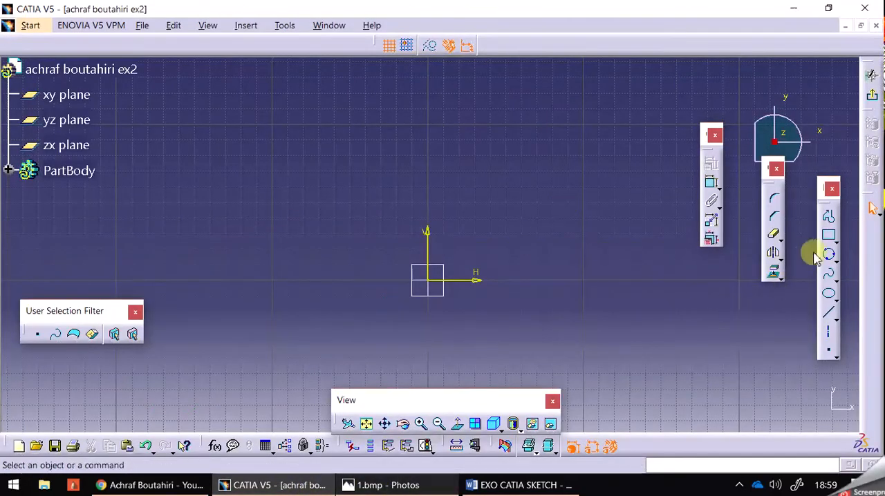
pyautogui.click(835, 260)
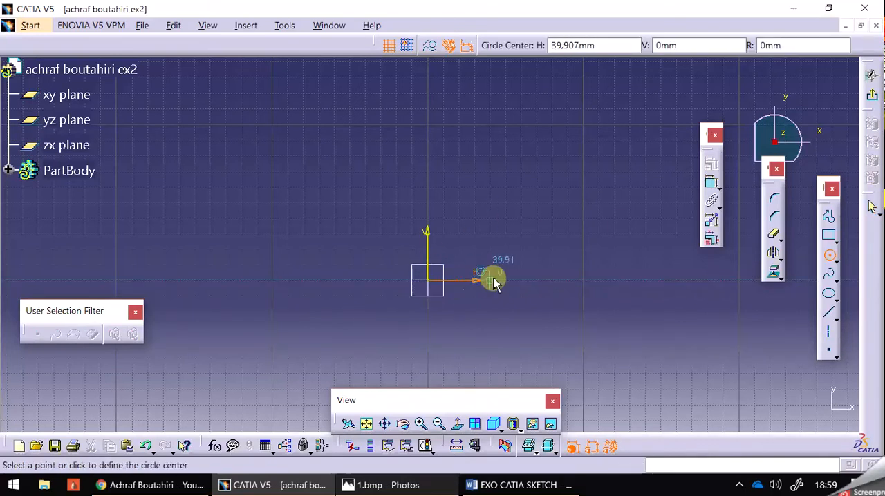
pyautogui.click(503, 336)
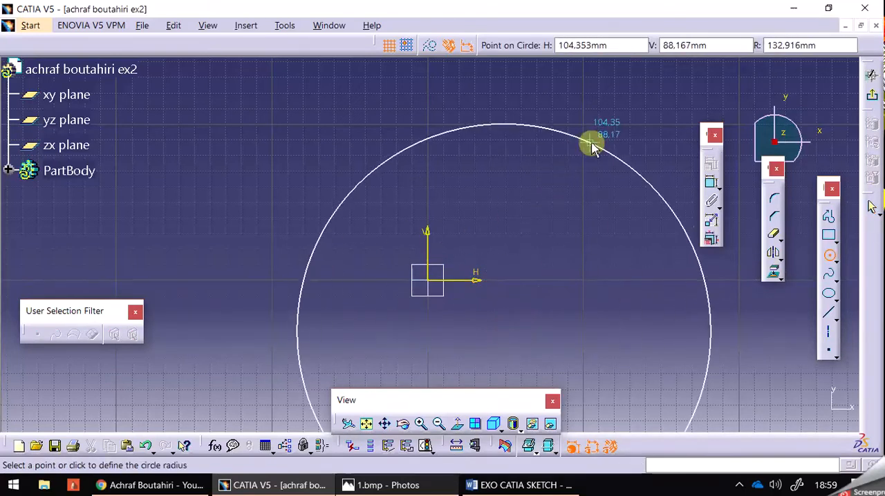
pyautogui.click(786, 44)
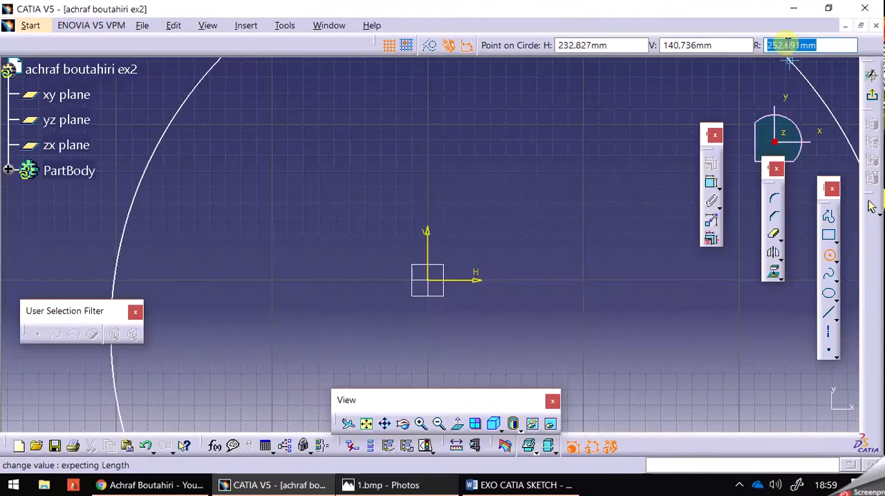
pyautogui.write('63.5')
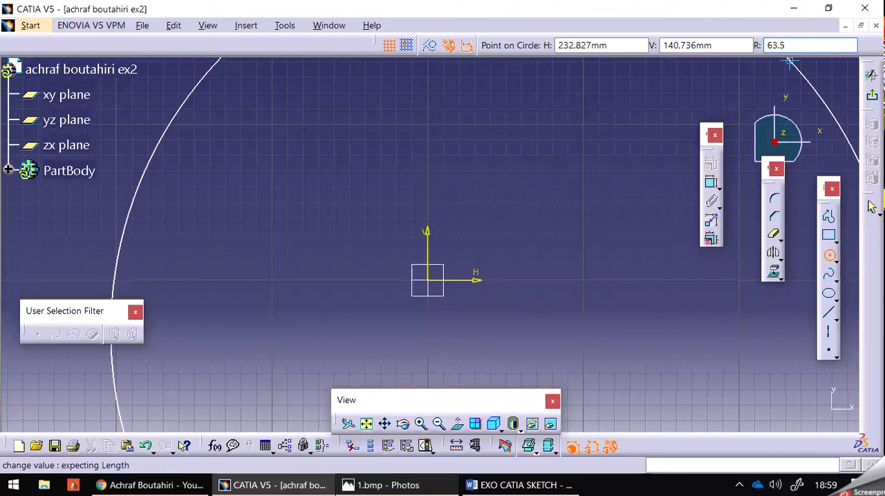
pyautogui.write('3.8')
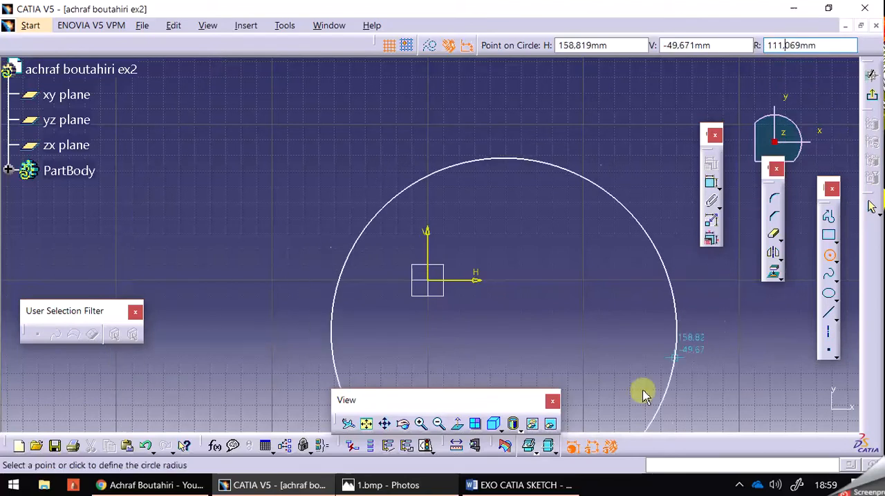
pyautogui.click(508, 485)
pyautogui.click(508, 486)
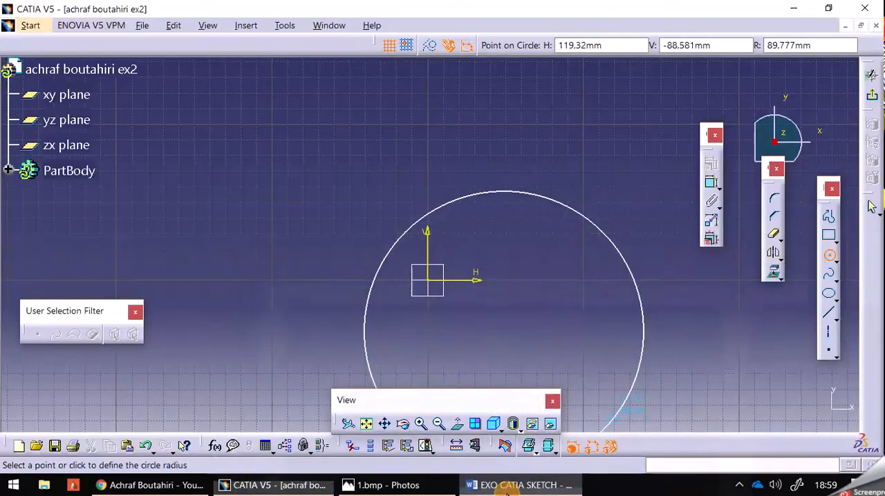
pyautogui.click(436, 486)
pyautogui.click(442, 486)
pyautogui.doubleClick(799, 44)
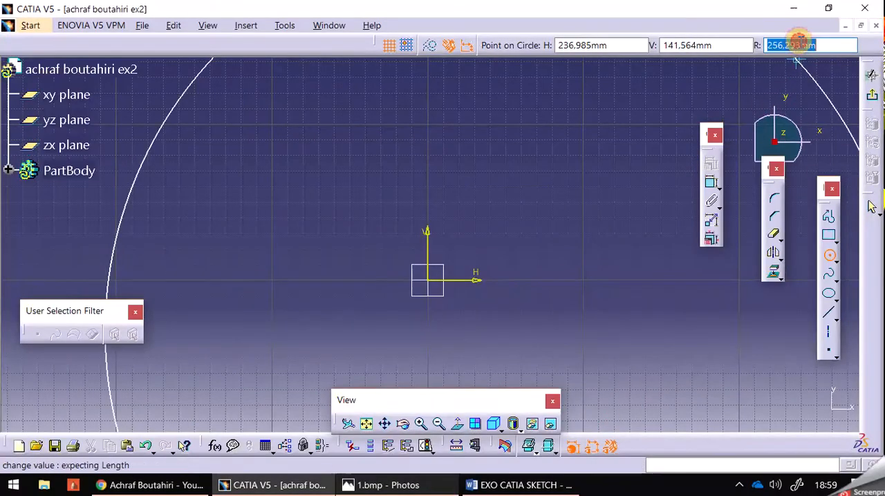
pyautogui.write('63.')
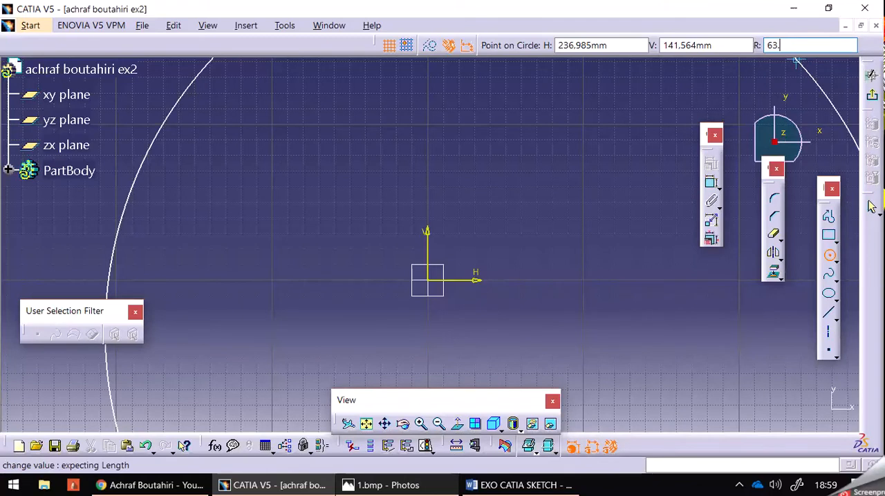
pyautogui.write('865')
pyautogui.press('Return')
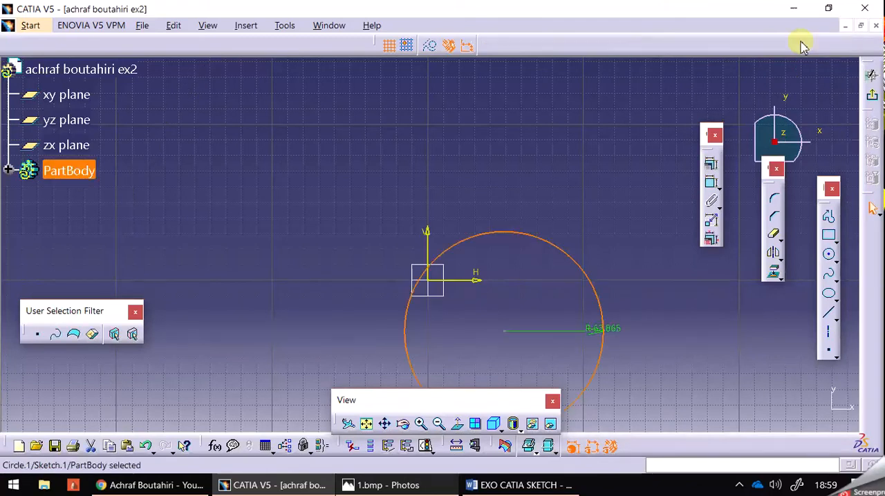
pyautogui.click(607, 184)
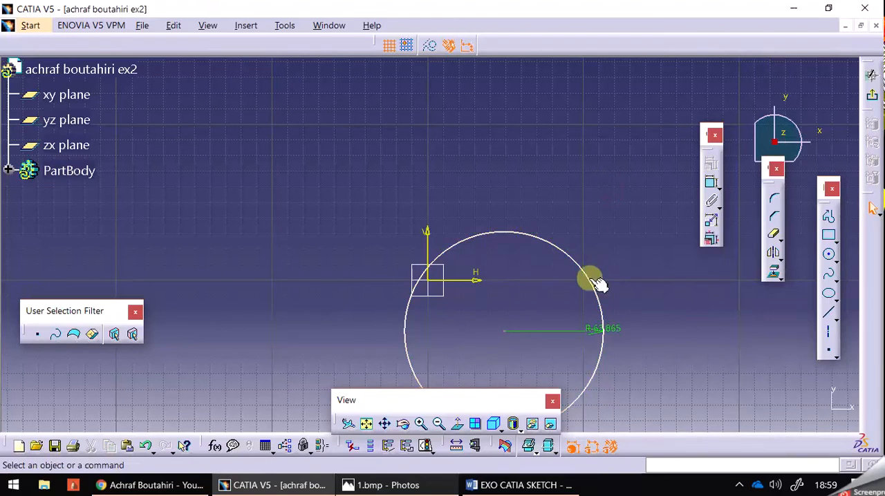
# - Move the circle up and to the right so that it clears the sketch origin
pyautogui.moveTo(586, 275); pyautogui.dragTo(608, 194)
pyautogui.click(608, 193)
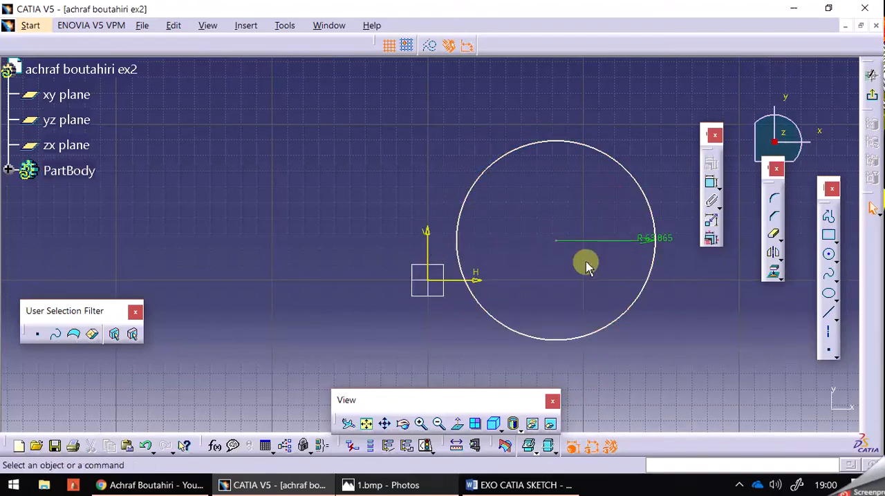
# - Try a coincidence constraint between the circle's centre and the sketch origin
pyautogui.click(557, 241)
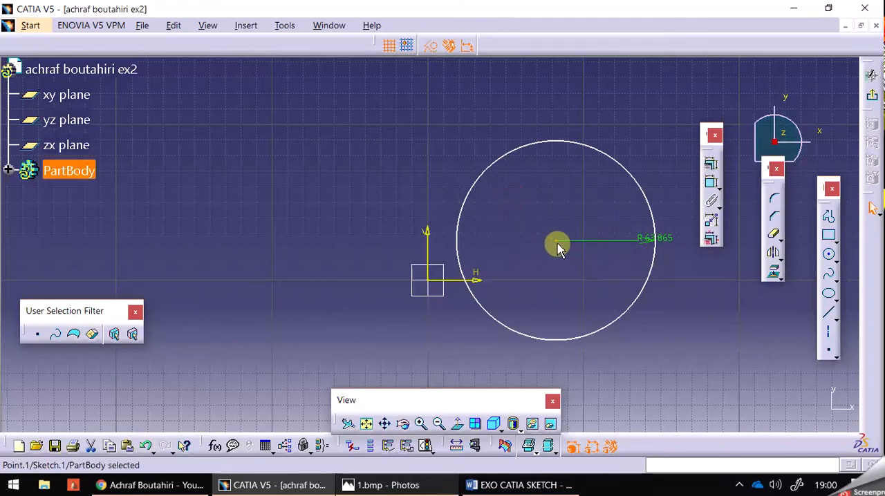
pyautogui.click(431, 284)
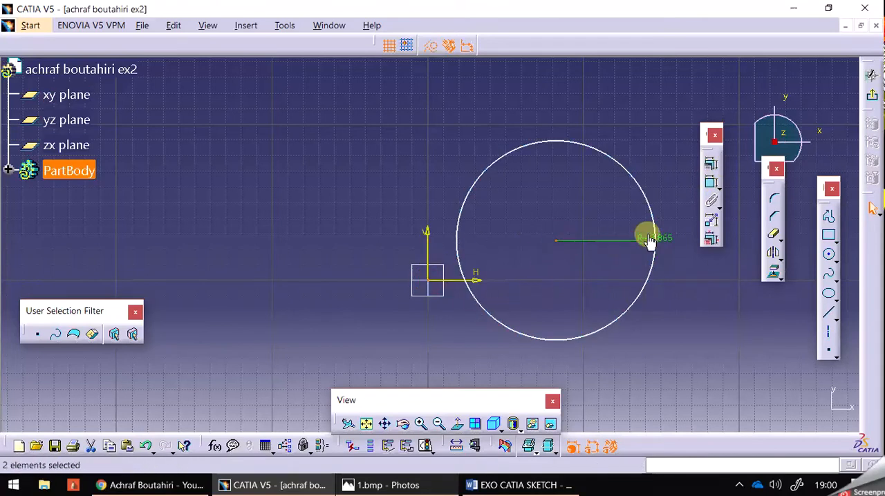
pyautogui.click(707, 164)
pyautogui.click(546, 162)
pyautogui.moveTo(505, 119); pyautogui.dragTo(657, 226)
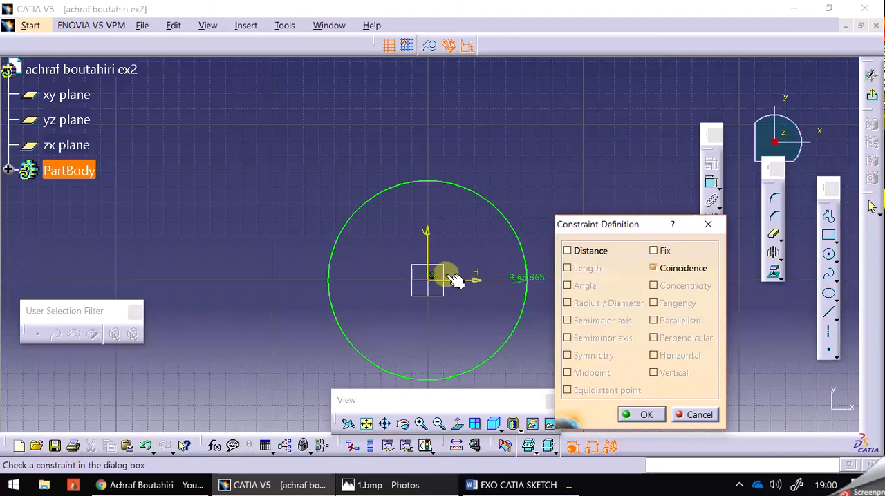
pyautogui.click(693, 415)
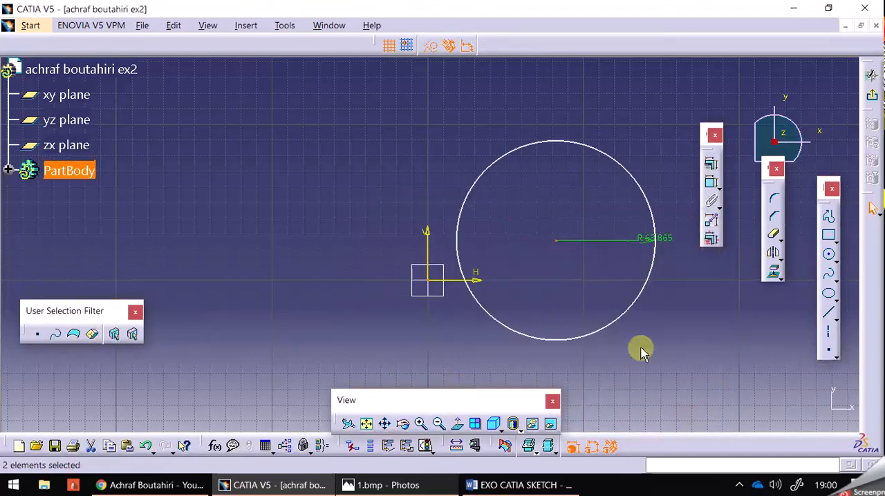
# - Dimension the horizontal distance from the vertical axis to the circle's centre and set it to 100 mm
pyautogui.click(712, 185)
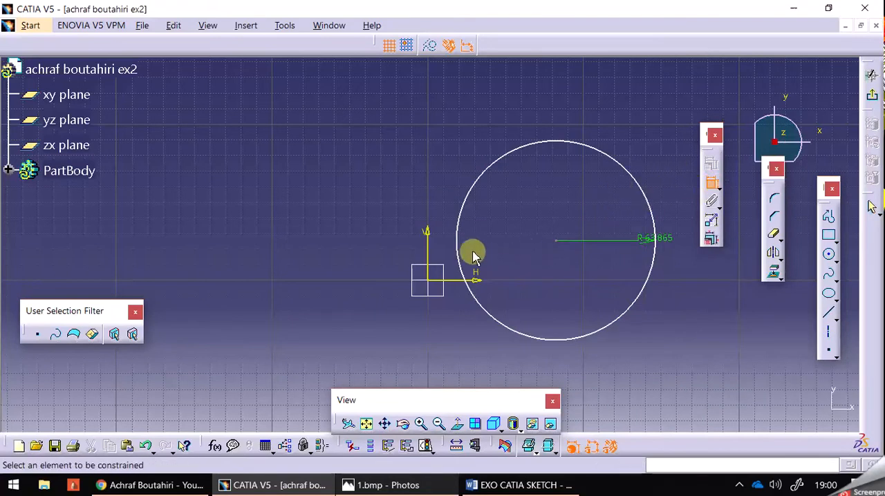
pyautogui.click(428, 253)
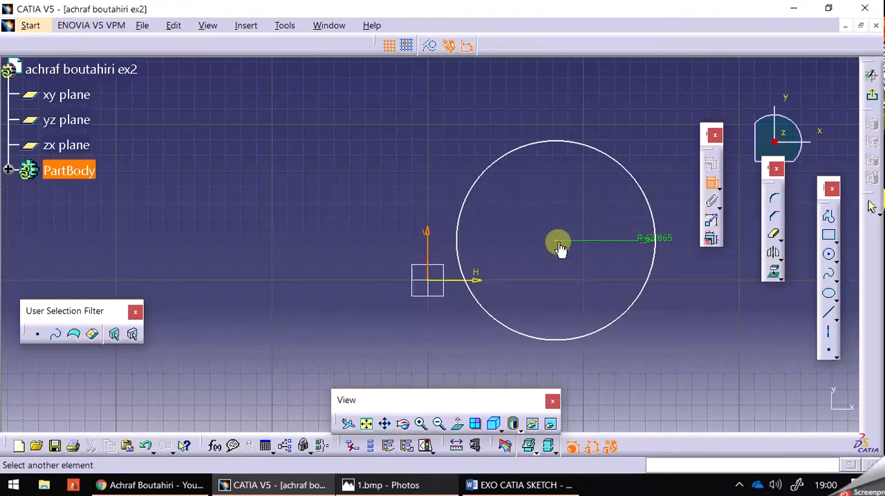
pyautogui.click(559, 247)
pyautogui.click(583, 200)
pyautogui.doubleClick(584, 202)
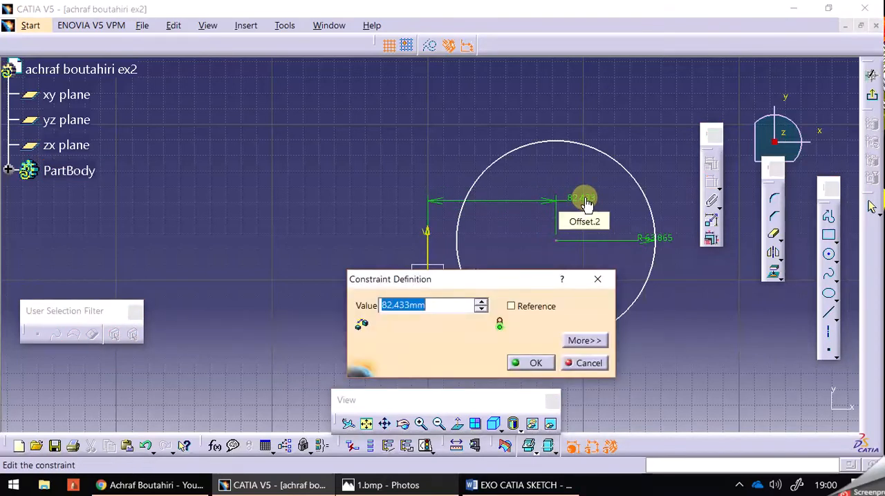
pyautogui.write('100')
pyautogui.press('Return')
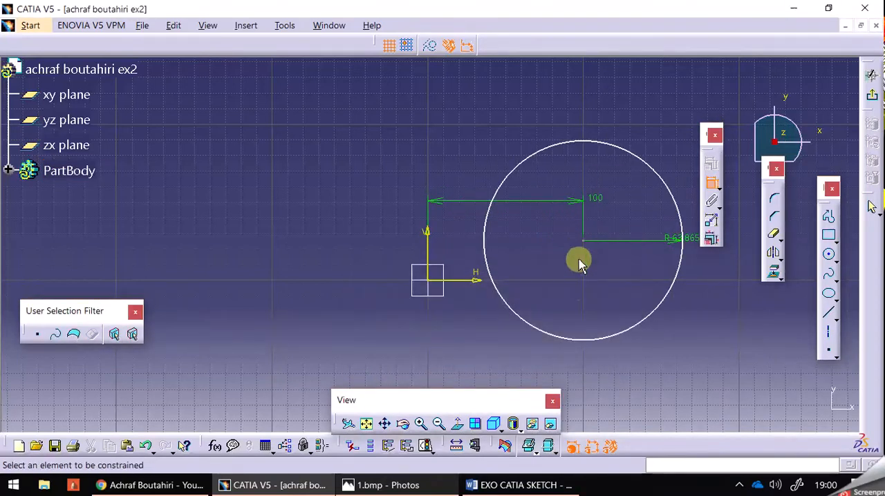
# - Dimension the vertical distance from the horizontal axis to the circle's centre and set it to 25 mm
pyautogui.click(477, 280)
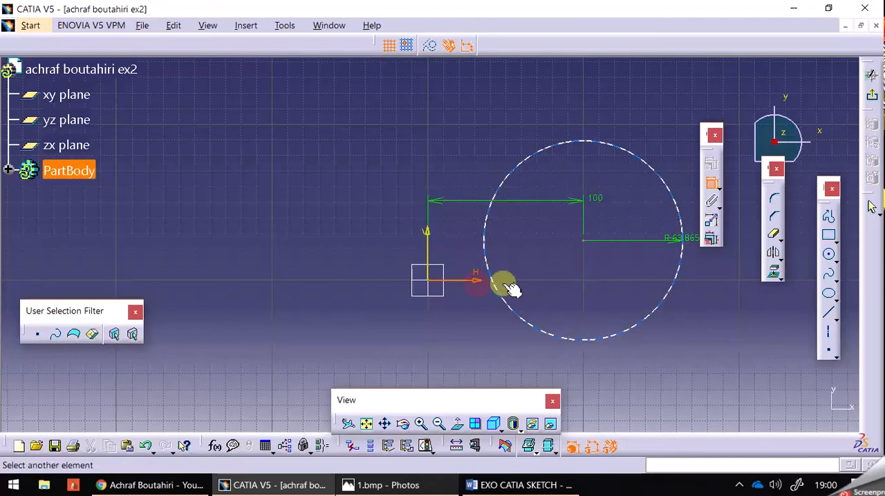
pyautogui.click(584, 244)
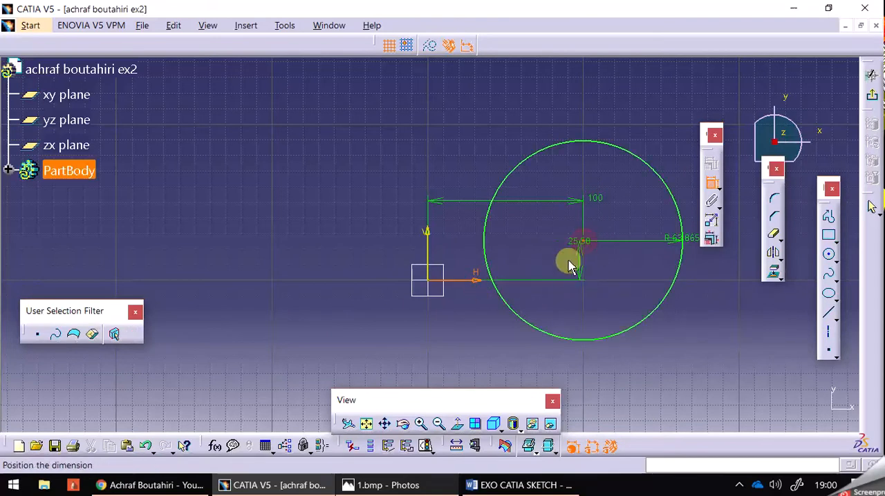
pyautogui.click(537, 366)
pyautogui.doubleClick(534, 361)
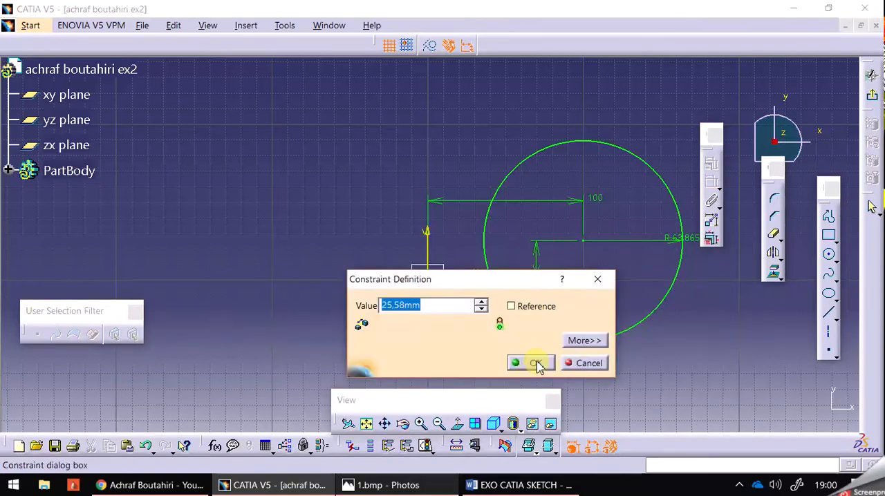
pyautogui.click(537, 364)
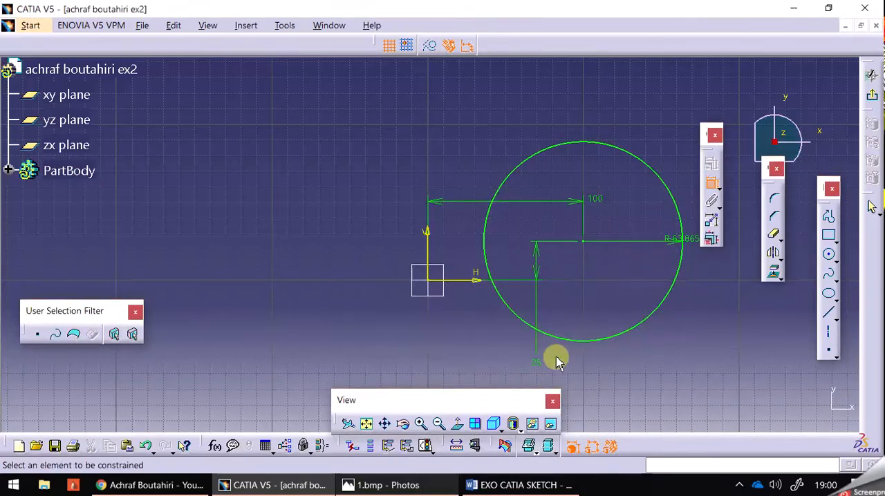
# - Consult the reference image 1.bmp, return to CATIA V5 and sketch a circle centred on the original circle's upper-right edge, passing through its centre
pyautogui.moveTo(638, 193)
pyautogui.mouseDown(button='middle')
pyautogui.moveTo(624, 200)
pyautogui.moveTo(553, 174)
pyautogui.moveTo(551, 192)
pyautogui.mouseUp(button='middle')
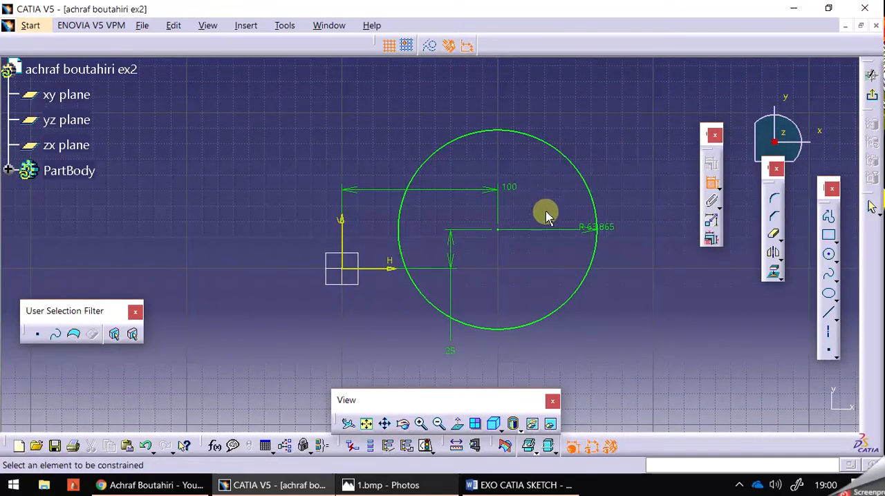
pyautogui.click(432, 487)
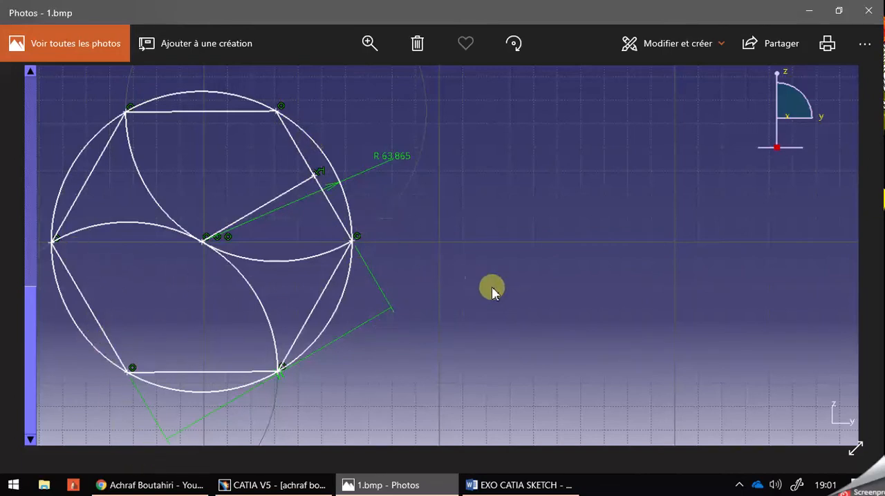
pyautogui.click(515, 485)
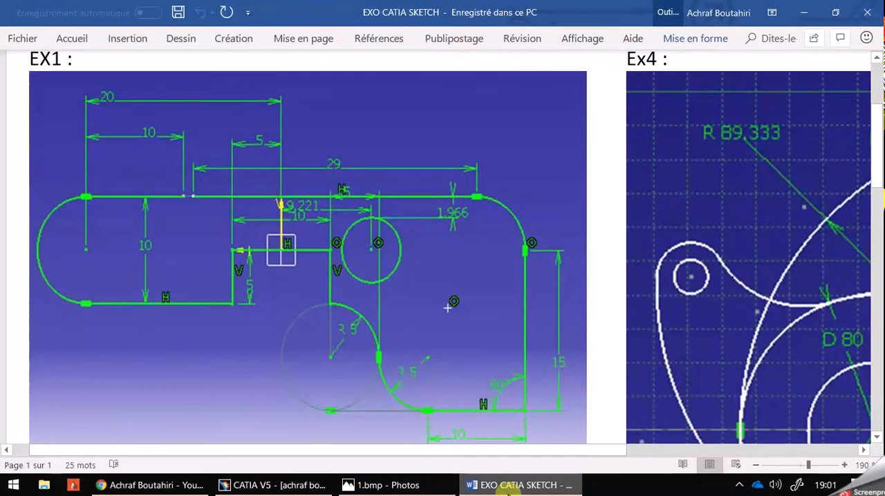
pyautogui.click(510, 487)
pyautogui.click(273, 485)
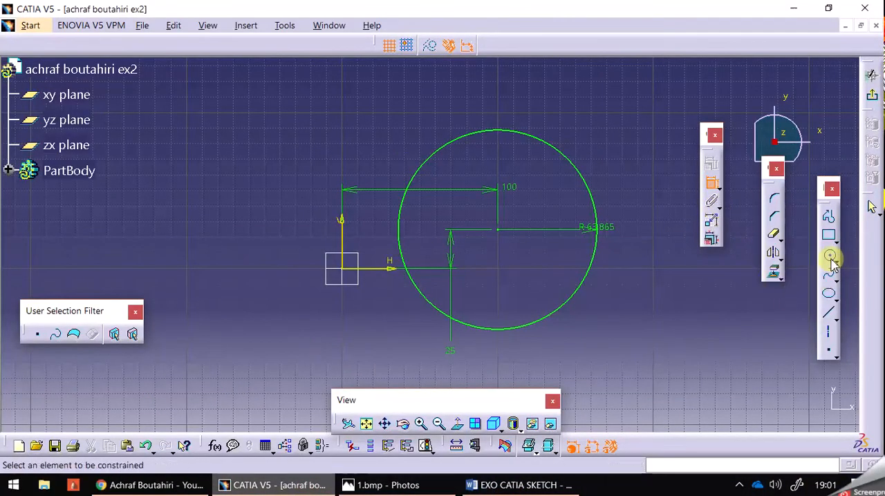
pyautogui.click(831, 259)
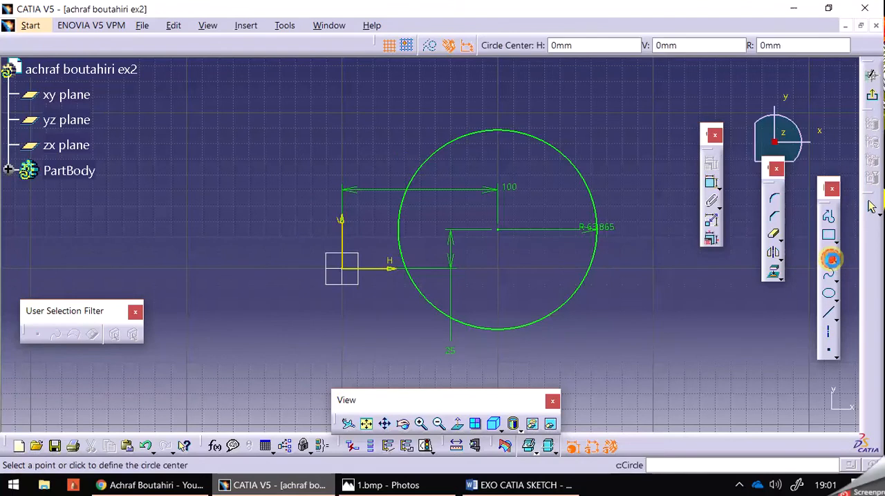
pyautogui.click(574, 166)
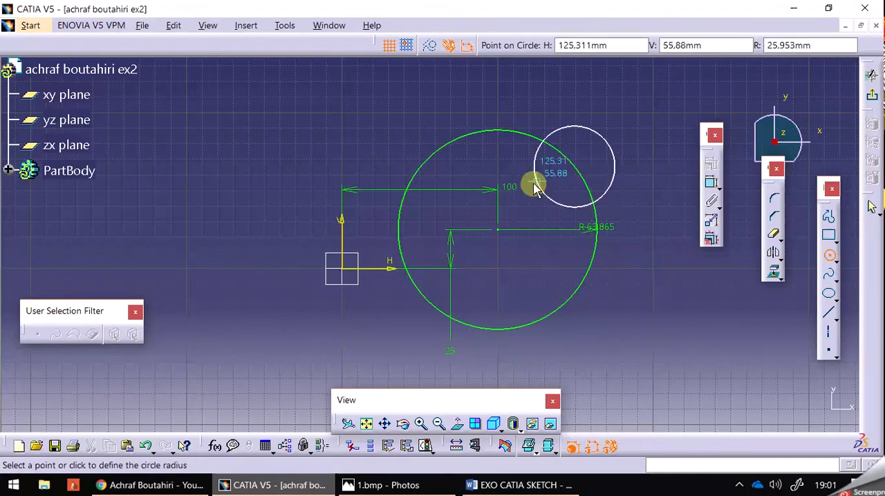
pyautogui.click(498, 233)
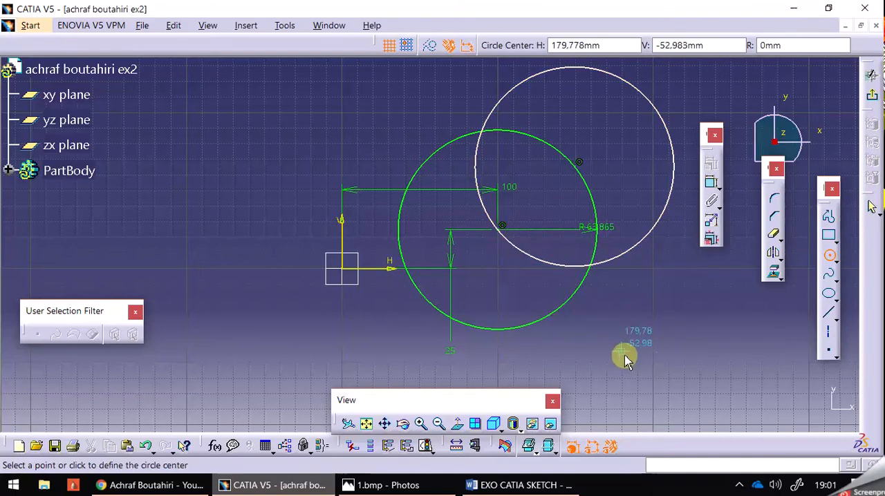
# - Sketch four more circles clockwise, each centred where the previous circle crosses the original one and passing through the original circle's centre
pyautogui.click(592, 267)
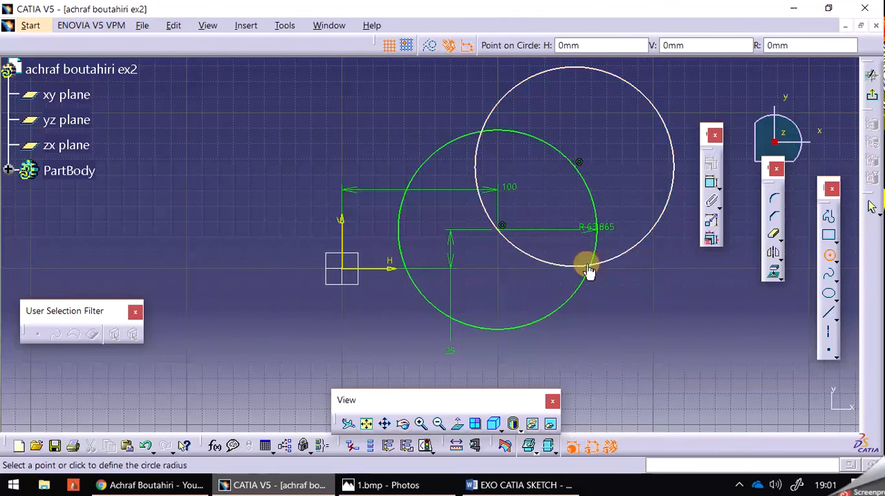
pyautogui.click(498, 235)
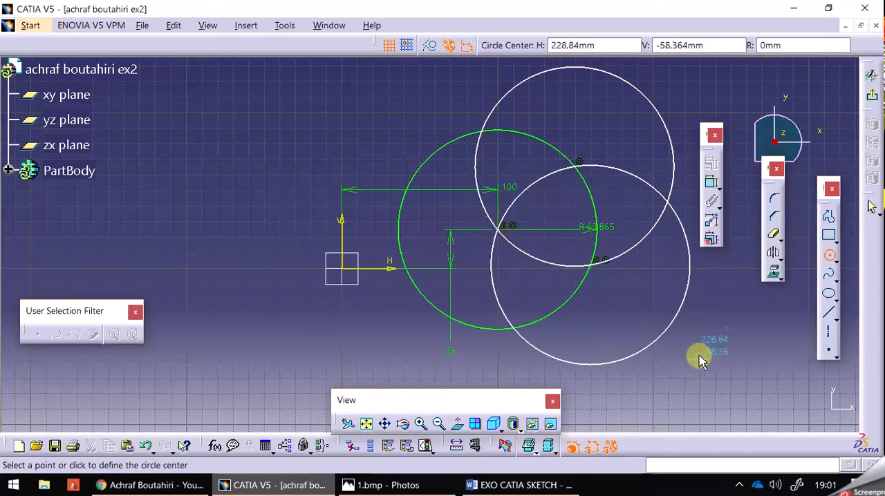
pyautogui.click(512, 330)
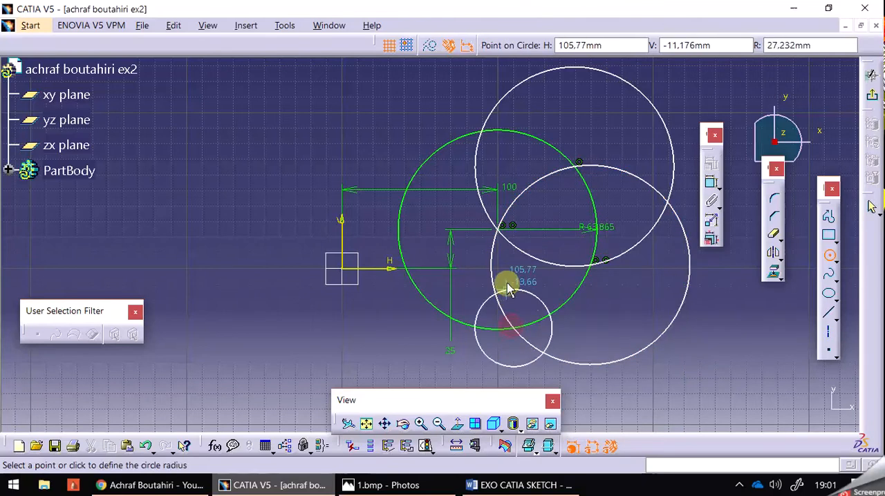
pyautogui.click(496, 233)
pyautogui.click(420, 293)
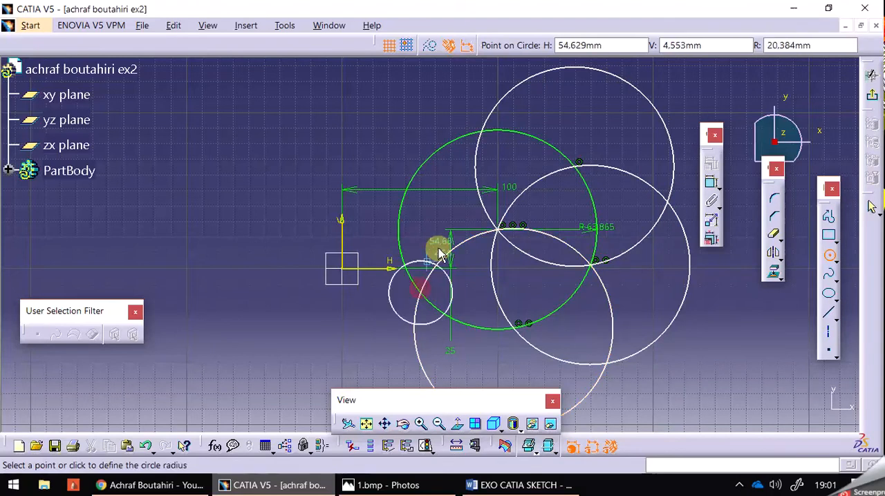
pyautogui.click(499, 234)
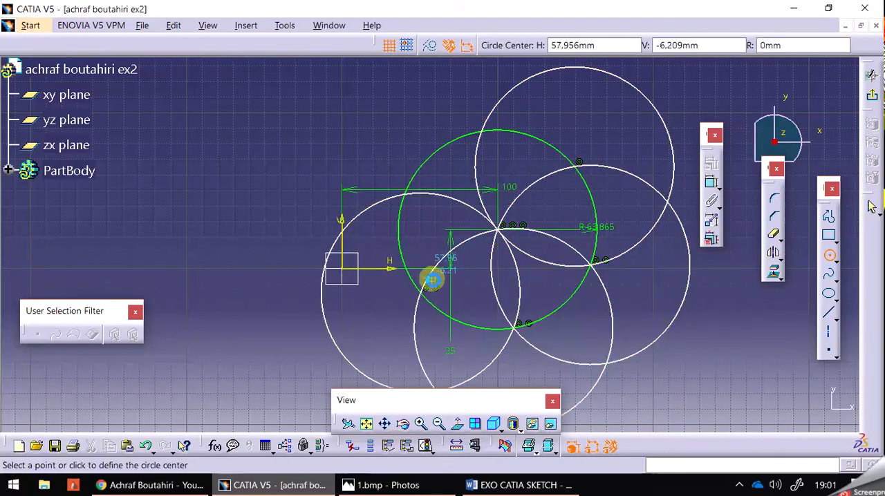
pyautogui.click(406, 196)
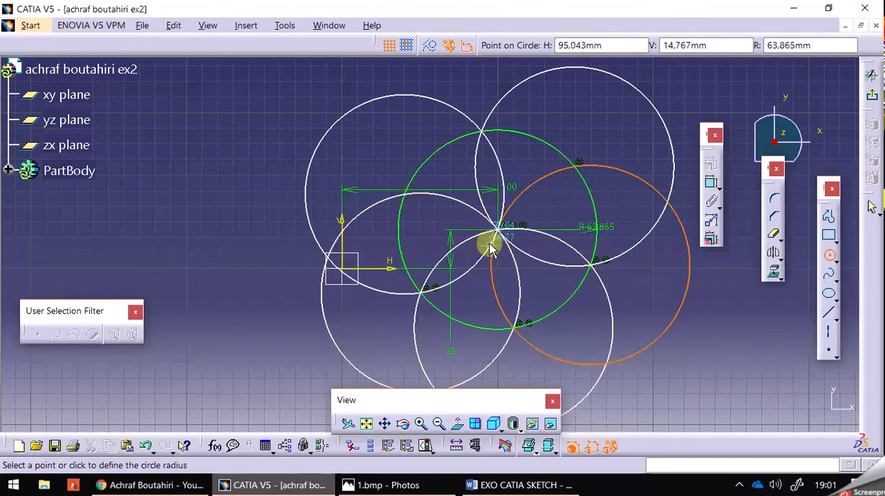
pyautogui.click(493, 243)
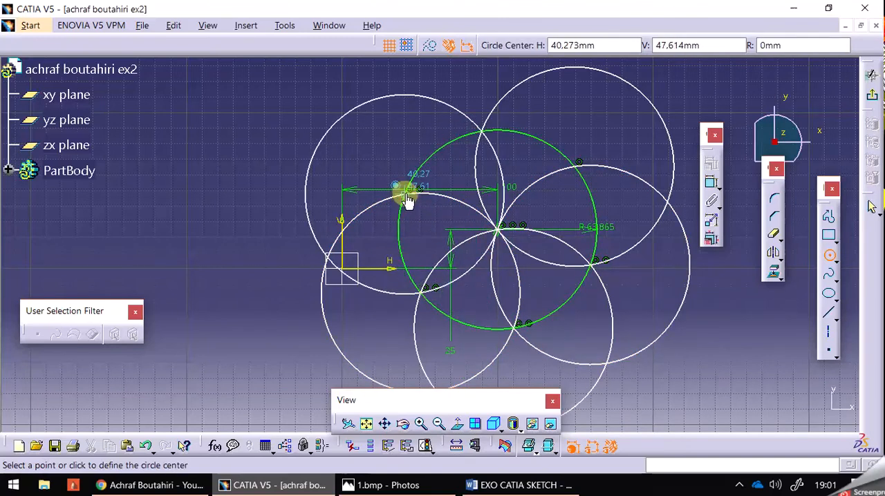
pyautogui.click(421, 294)
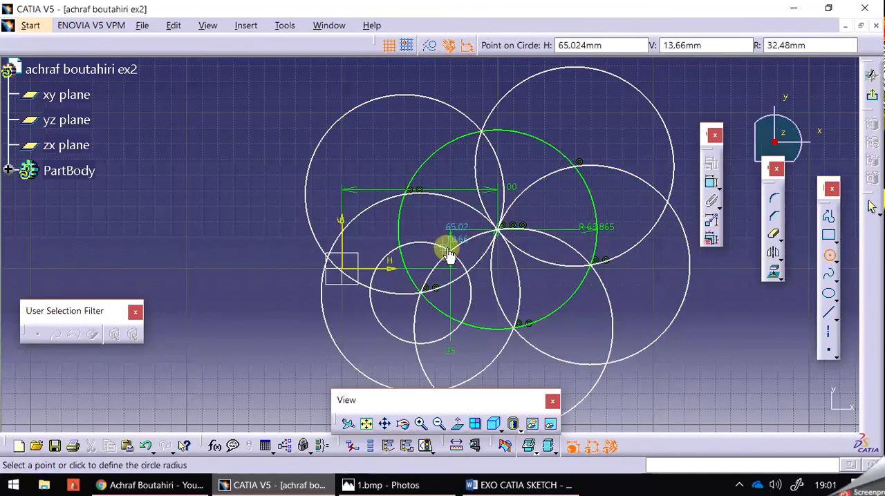
pyautogui.click(448, 255)
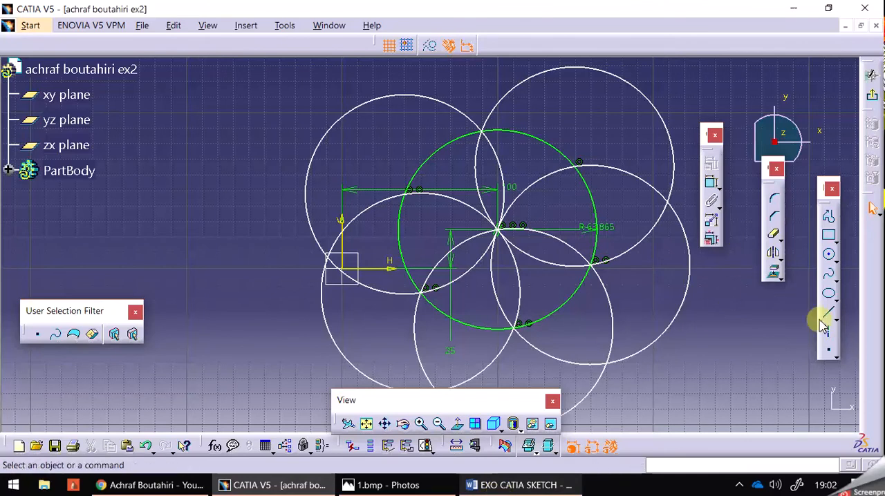
# - Draw a closed six-sided profile joining the six intersection points on the original circle to form the inscribed hexagon
pyautogui.click(830, 220)
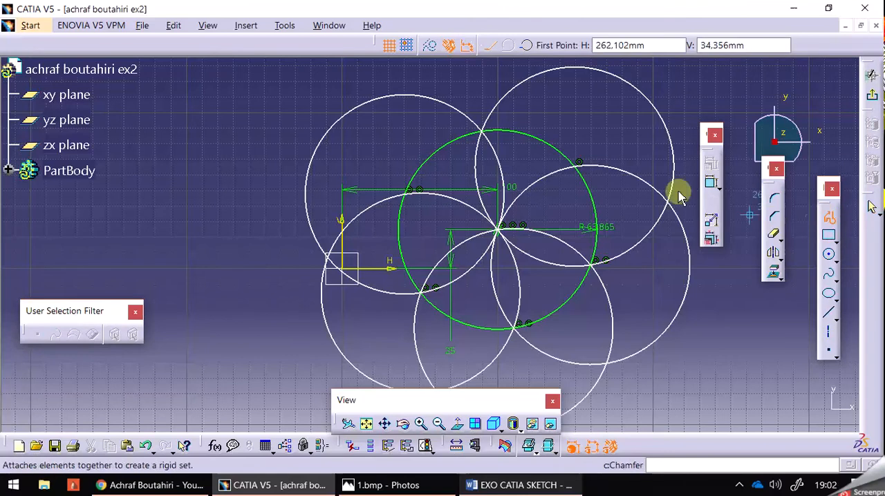
pyautogui.click(409, 197)
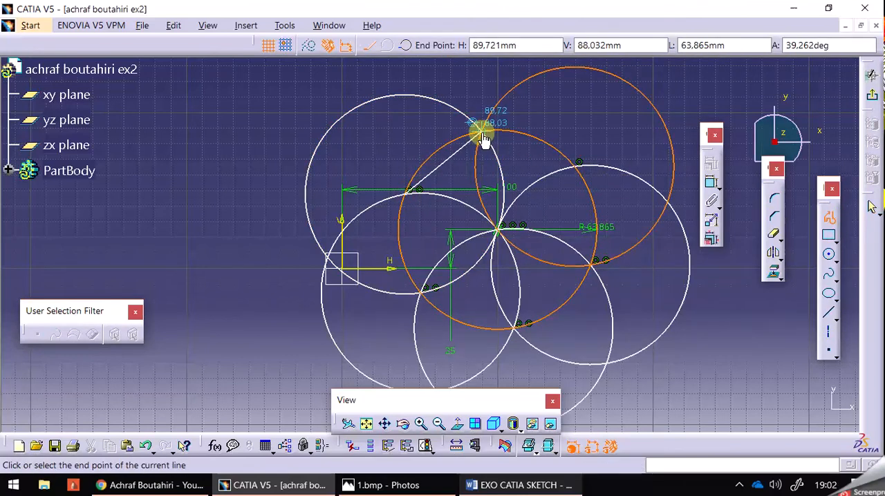
pyautogui.click(484, 138)
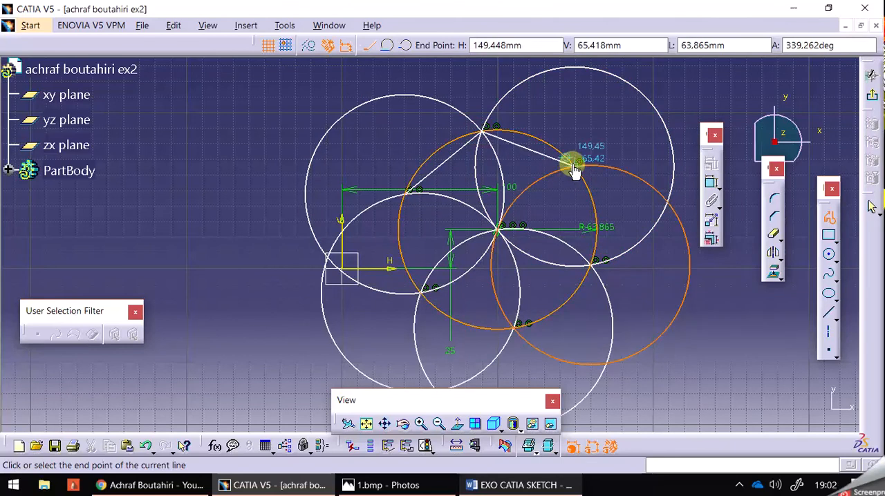
pyautogui.click(574, 164)
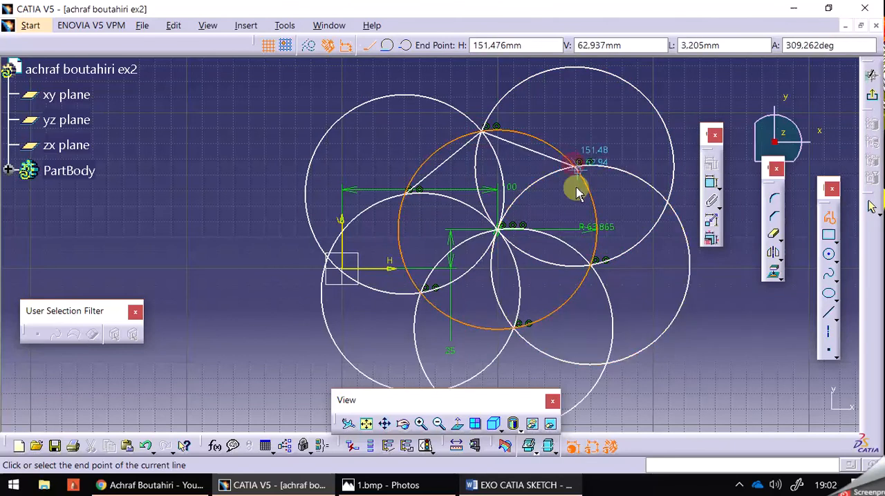
pyautogui.click(591, 263)
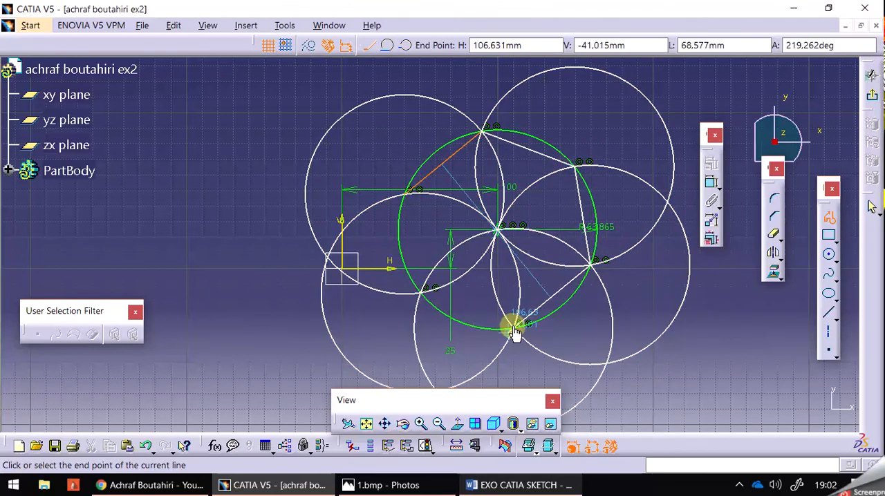
pyautogui.click(514, 327)
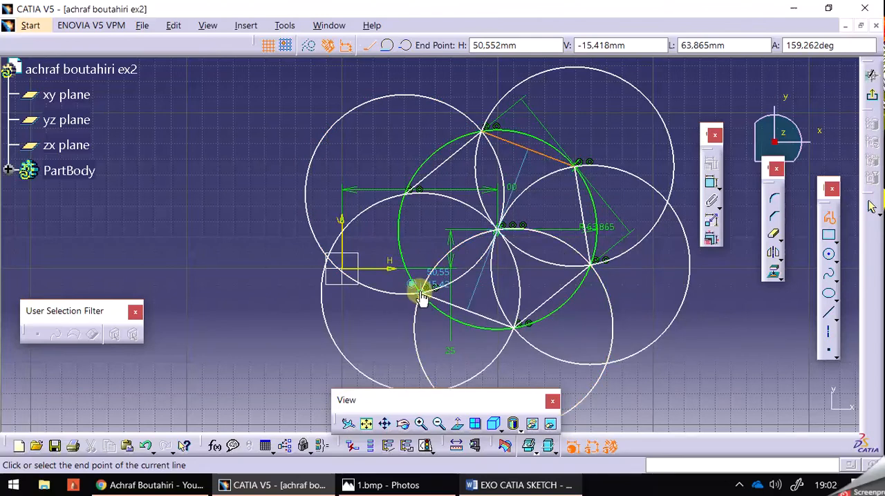
pyautogui.click(419, 292)
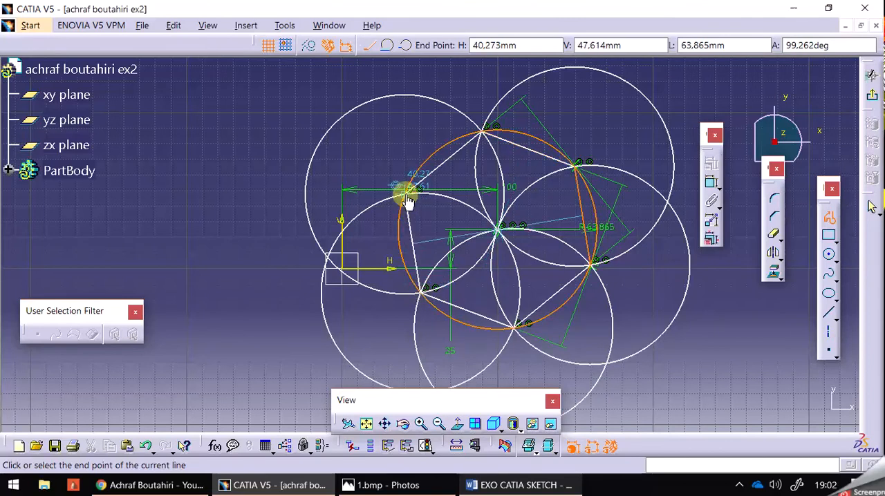
pyautogui.click(406, 192)
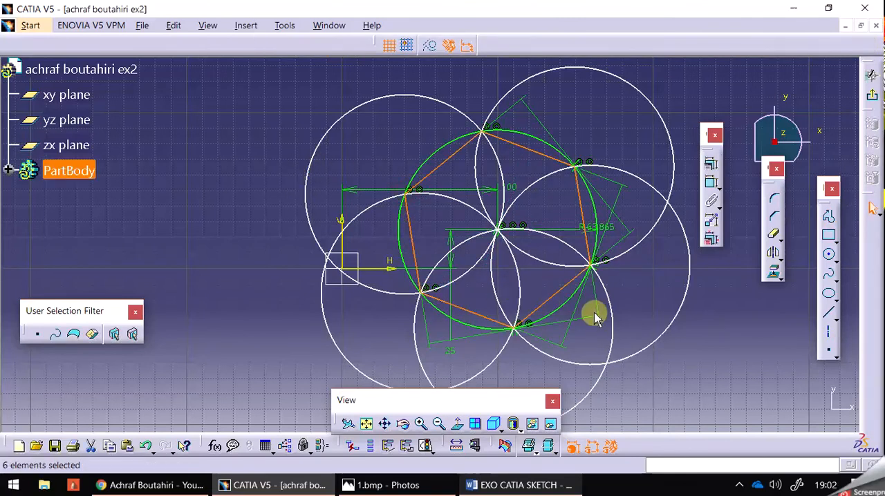
pyautogui.click(725, 336)
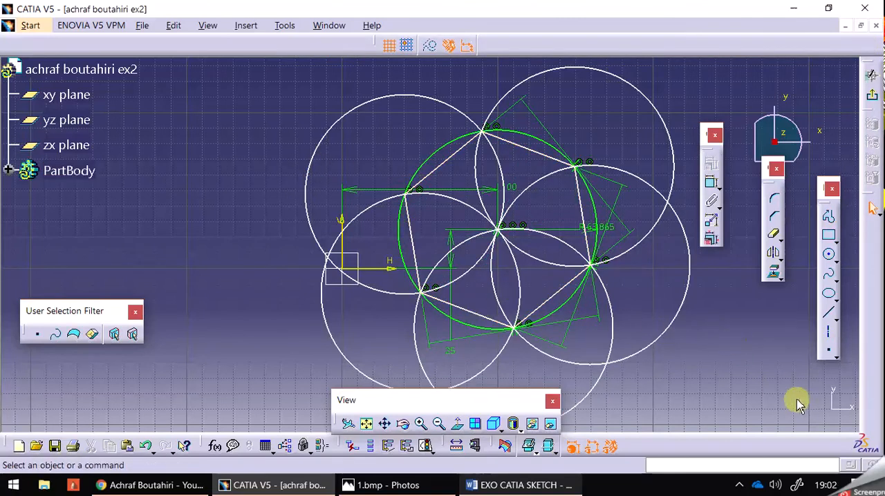
# - Consult the reference image 1.bmp, return to CATIA V5 and convert the upper-left, bottom and lower-right outer circles to construction elements
pyautogui.click(488, 486)
pyautogui.click(488, 486)
pyautogui.click(438, 485)
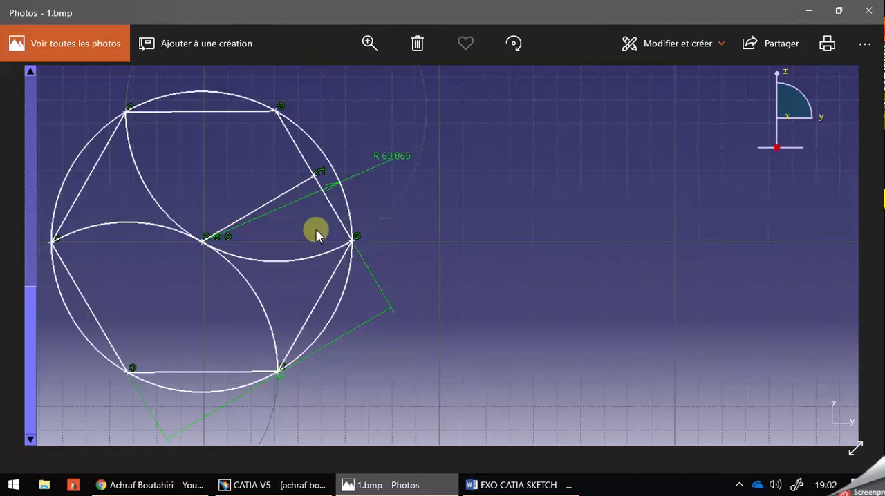
pyautogui.click(309, 485)
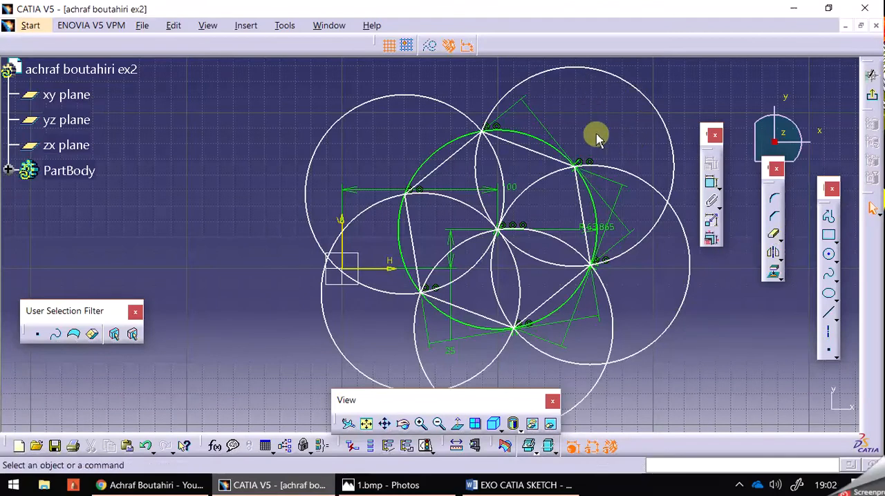
pyautogui.click(467, 116)
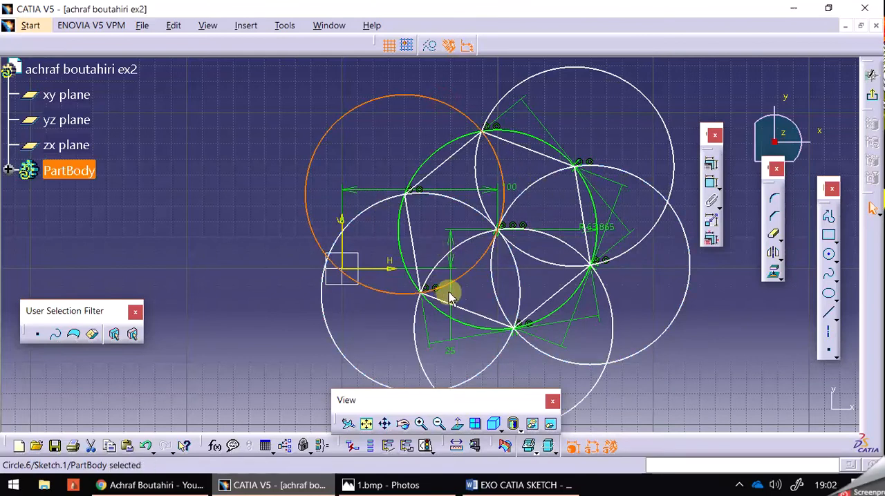
pyautogui.keyDown('ctrl'); pyautogui.click(421, 347); pyautogui.keyUp('ctrl')
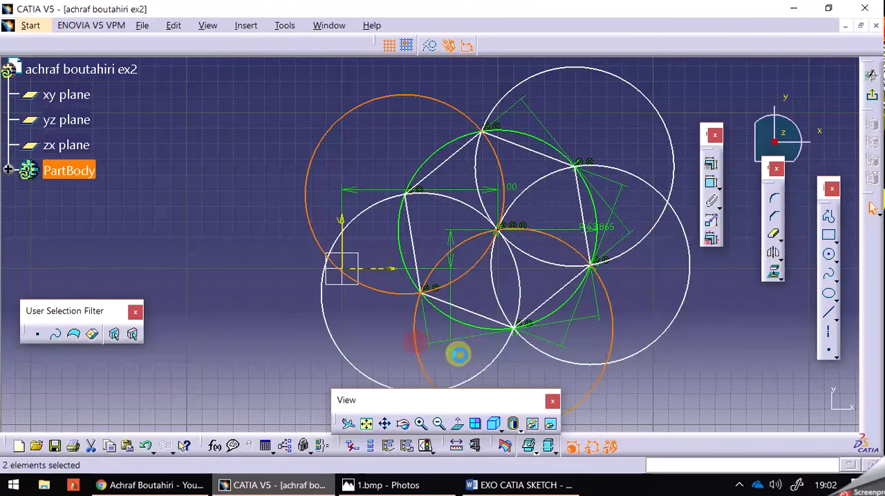
pyautogui.keyDown('ctrl'); pyautogui.click(496, 297); pyautogui.keyUp('ctrl')
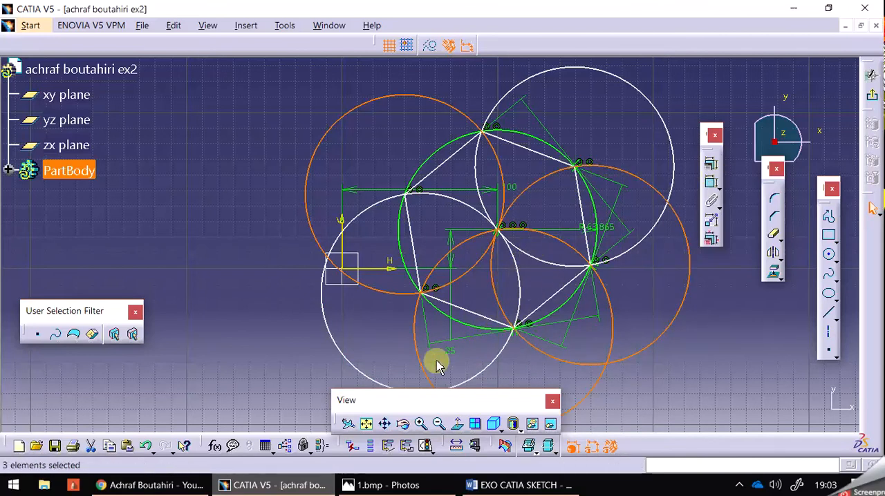
pyautogui.click(427, 44)
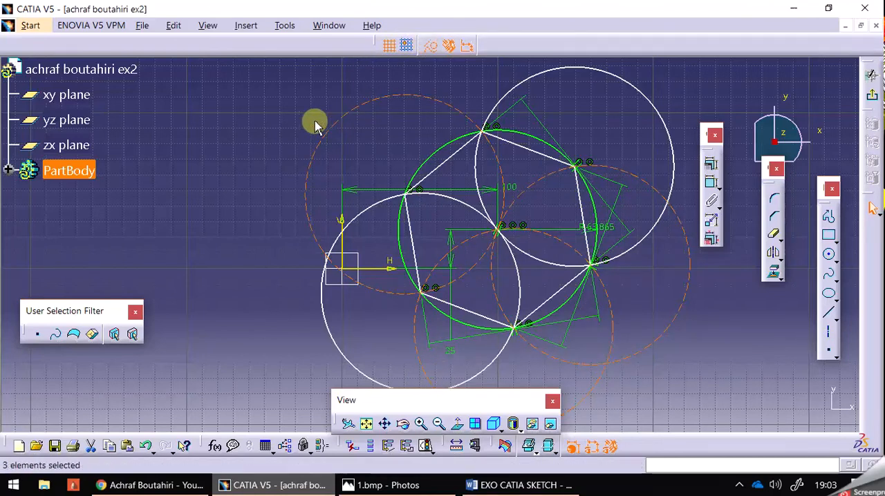
# - Draw a construction line from the original circle's centre to the middle of the hexagon's right side
pyautogui.click(230, 191)
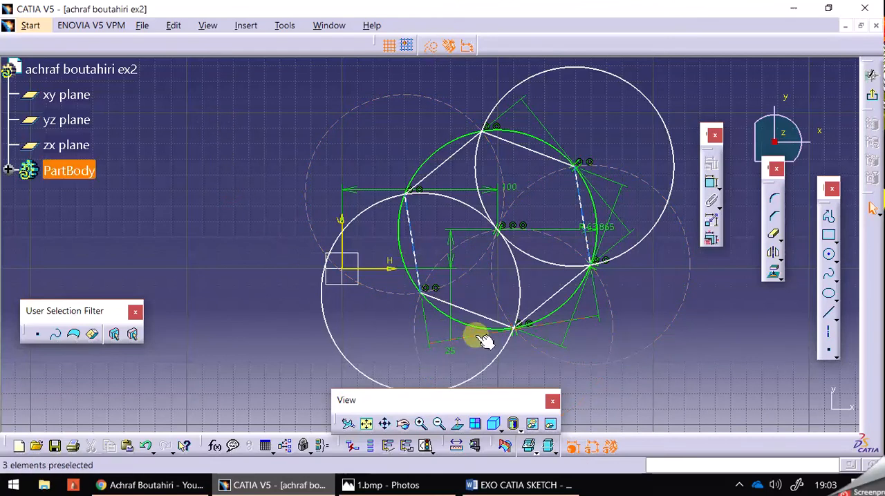
pyautogui.click(830, 316)
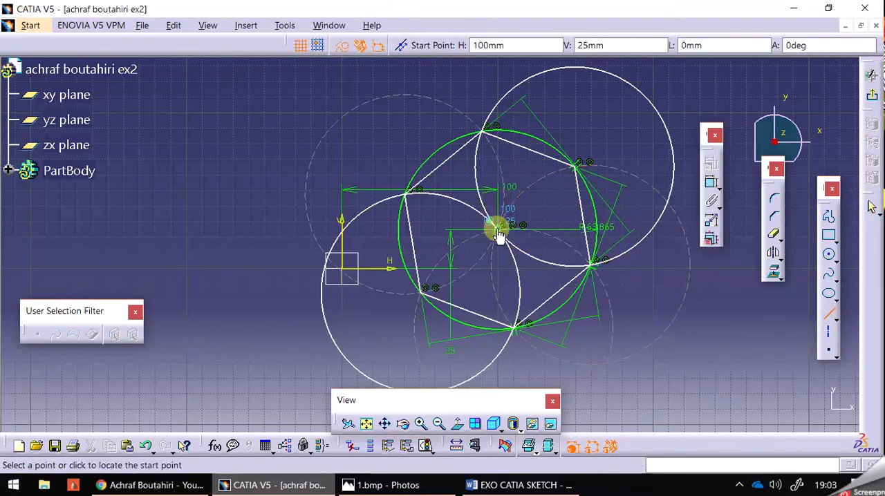
pyautogui.click(585, 229)
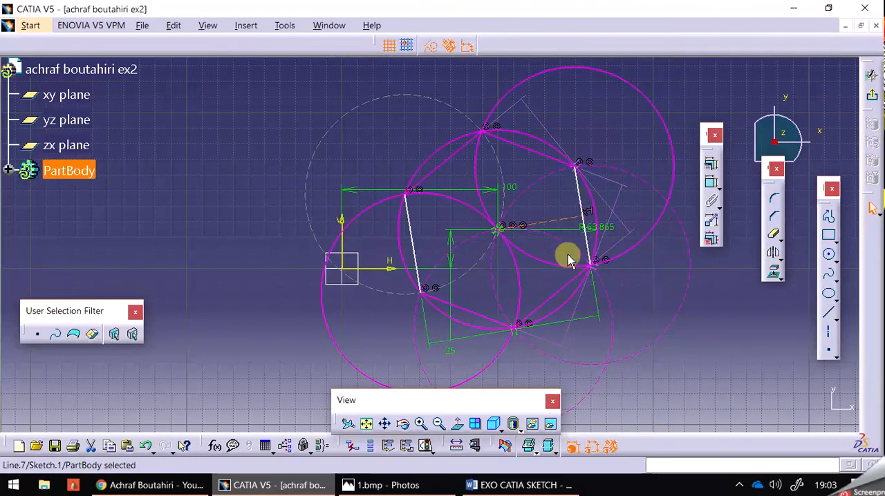
pyautogui.click(562, 232)
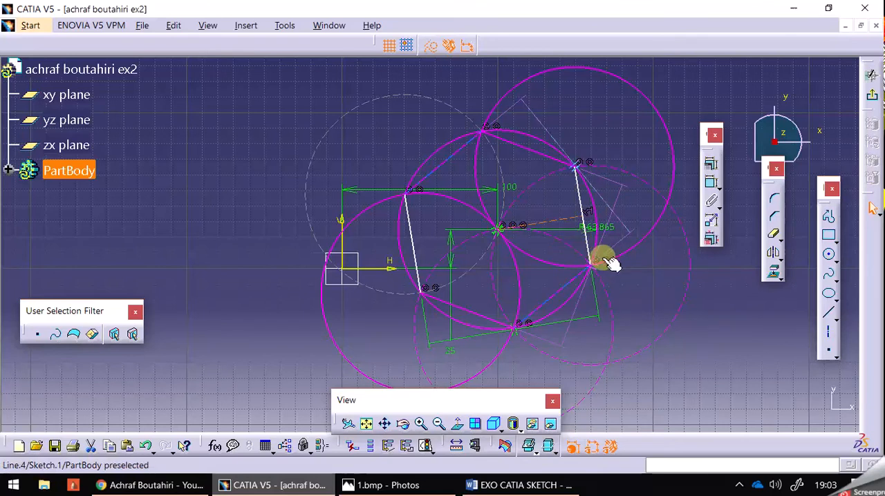
pyautogui.click(715, 364)
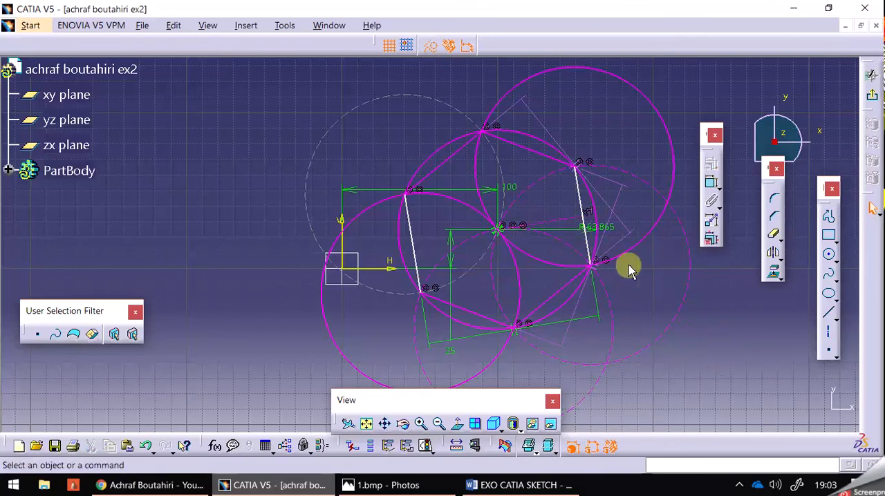
# - Convert the line between the circle's centre and the hexagon's right side to a standard element
pyautogui.click(566, 223)
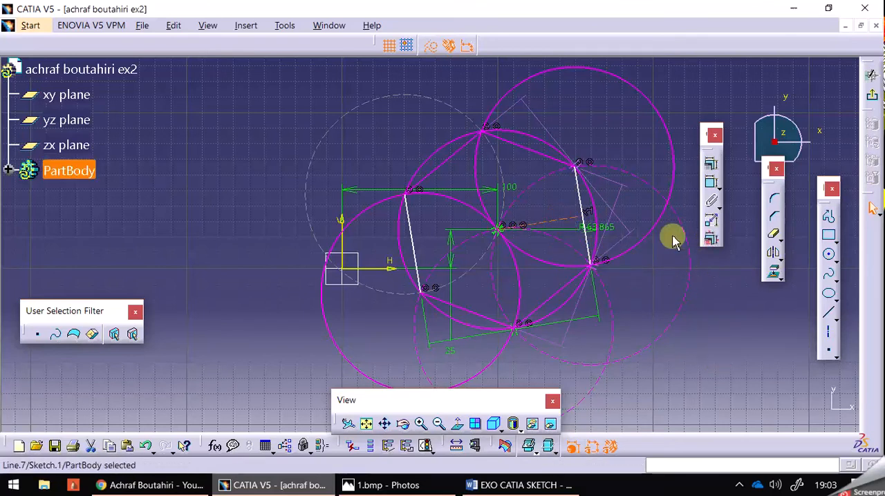
pyautogui.click(434, 48)
pyautogui.click(733, 400)
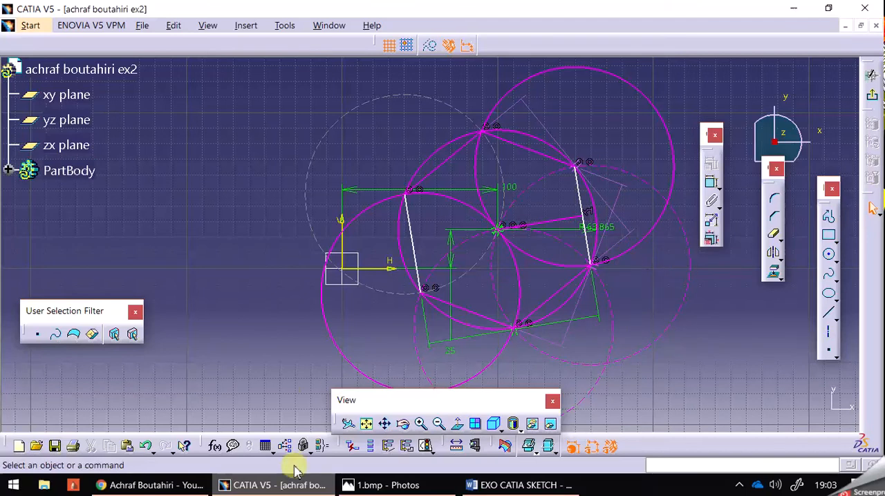
# - Undo the conversion to a standard element and the drawing of the centre line
pyautogui.click(146, 447)
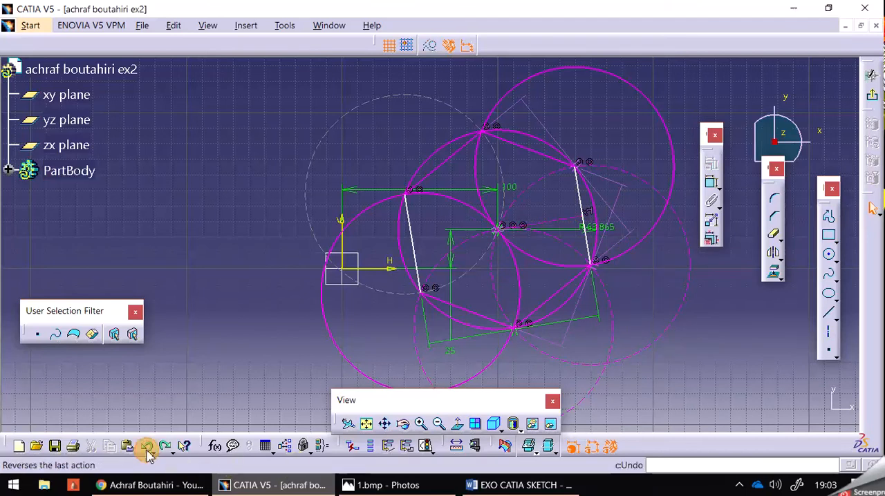
pyautogui.click(146, 450)
pyautogui.click(203, 267)
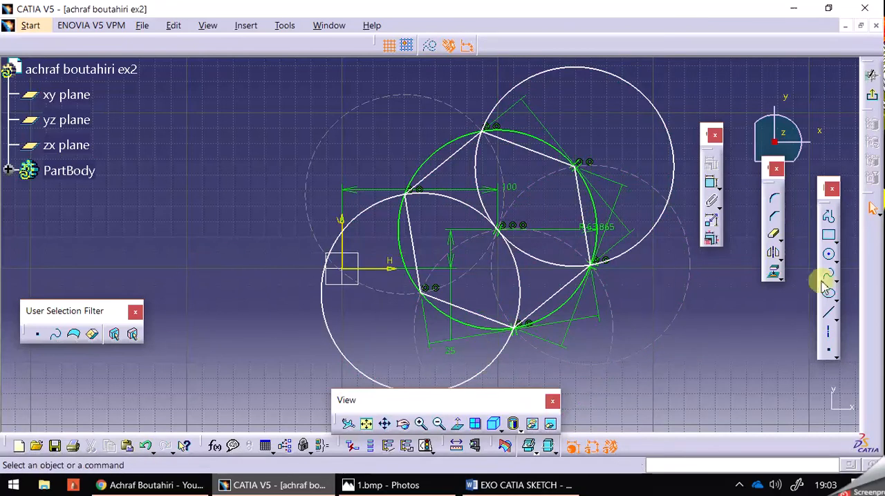
# - Draw a standard line from the middle of the hexagon's right side to the original circle's centre
pyautogui.click(829, 314)
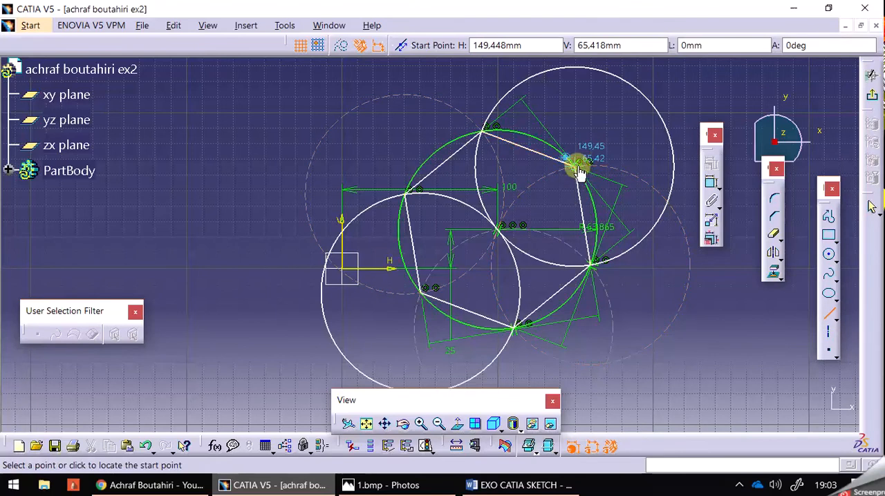
pyautogui.click(584, 221)
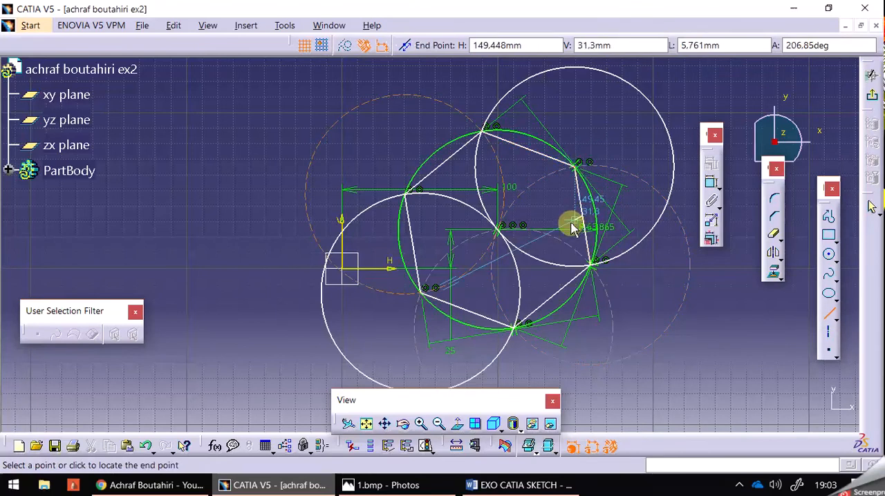
pyautogui.click(498, 231)
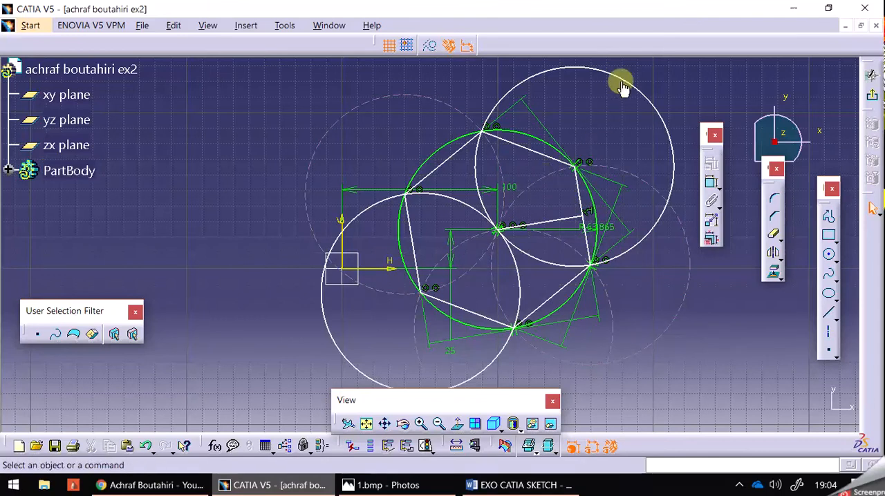
# - Test the sketch's freedom by moving the upper-right circle, and undo that move
pyautogui.moveTo(623, 82)
pyautogui.mouseDown()
pyautogui.moveTo(642, 112)
pyautogui.moveTo(654, 191)
pyautogui.moveTo(654, 91)
pyautogui.moveTo(638, 18)
pyautogui.moveTo(617, 75)
pyautogui.moveTo(640, 273)
pyautogui.moveTo(663, 148)
pyautogui.mouseUp()
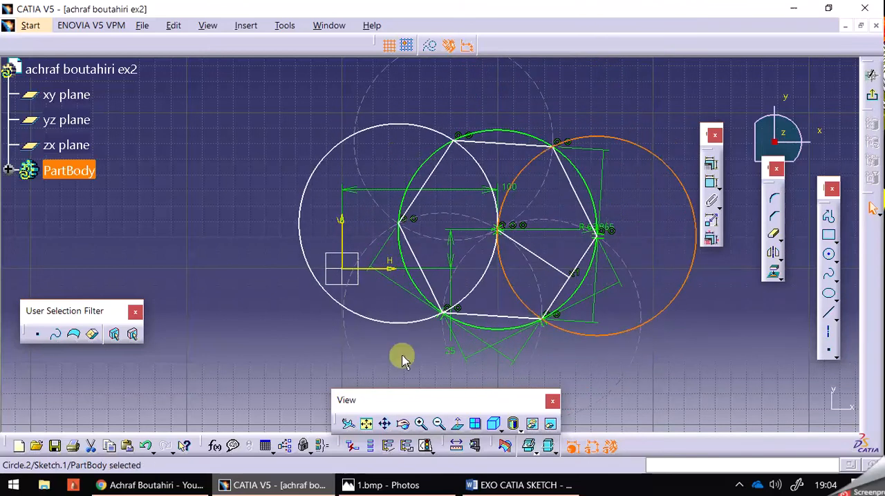
pyautogui.click(145, 447)
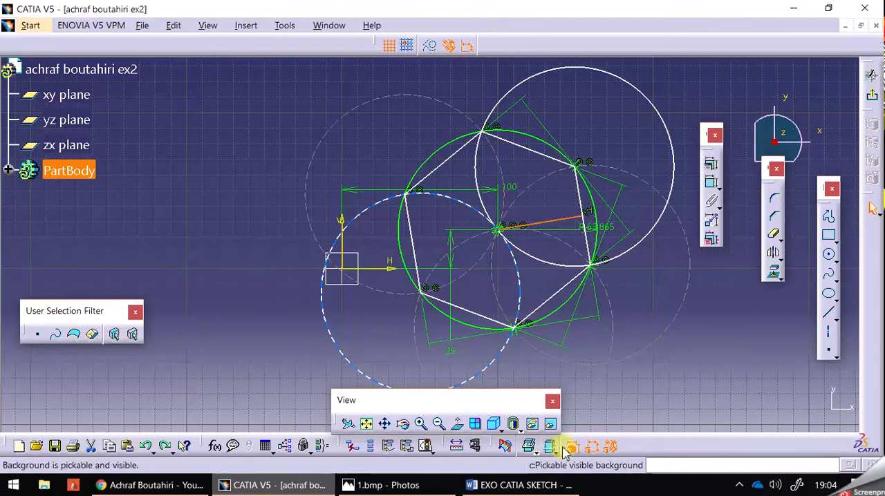
# - Apply Auto Constraint to the whole sketch, with all lines and circles selected as the elements to constrain
pyautogui.click(438, 423)
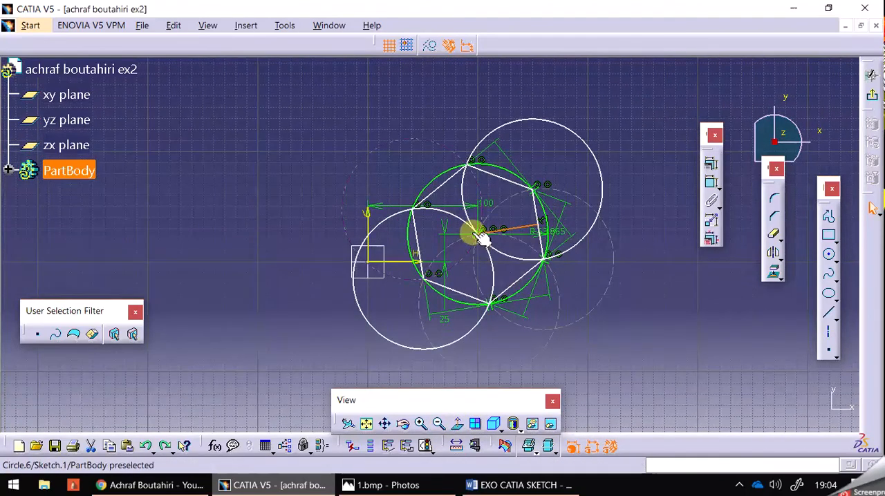
pyautogui.moveTo(289, 79)
pyautogui.mouseDown()
pyautogui.moveTo(608, 415)
pyautogui.moveTo(648, 408)
pyautogui.mouseUp()
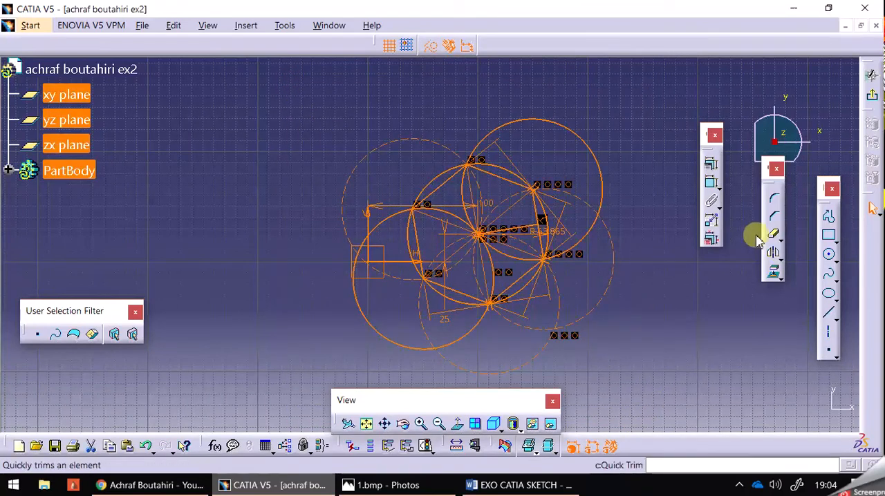
pyautogui.click(719, 205)
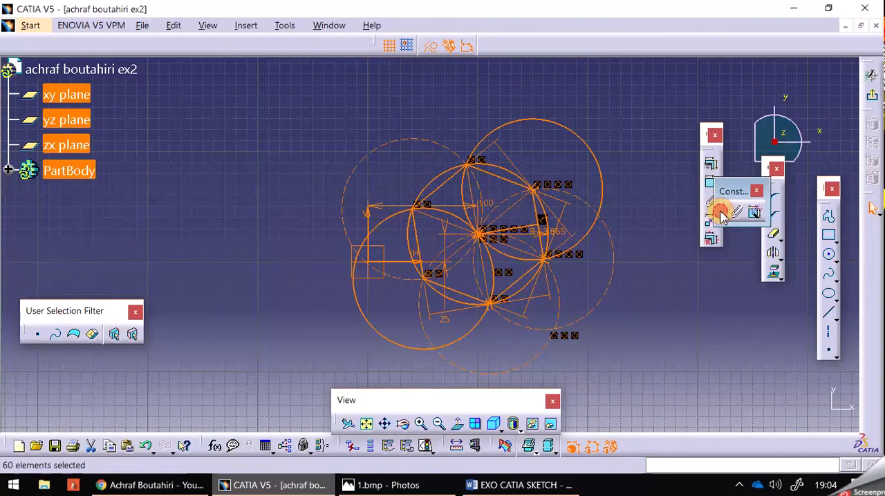
pyautogui.click(756, 216)
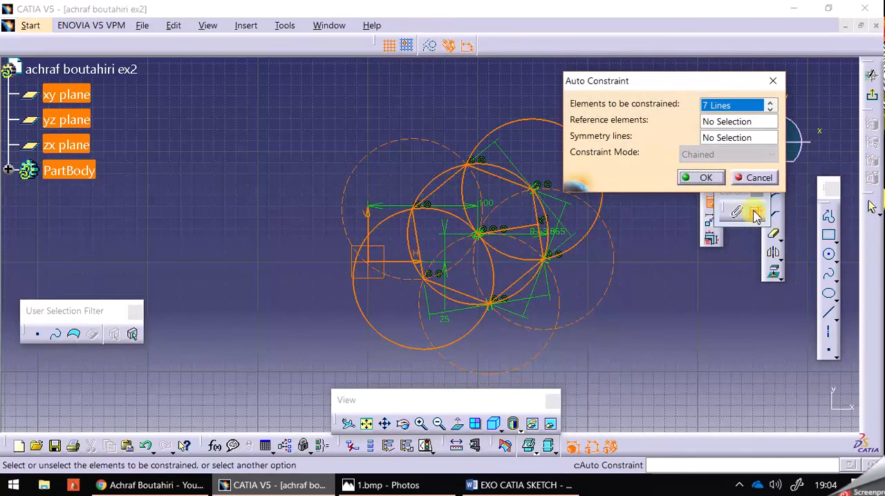
pyautogui.click(708, 181)
pyautogui.click(674, 314)
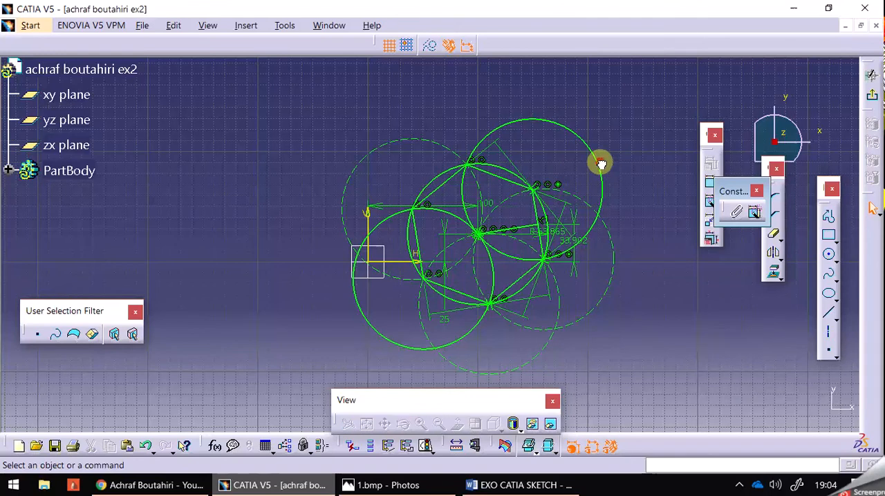
# - Exit the sketch, close the update diagnosis and reopen Sketch.1 from PartBody for editing
pyautogui.click(872, 74)
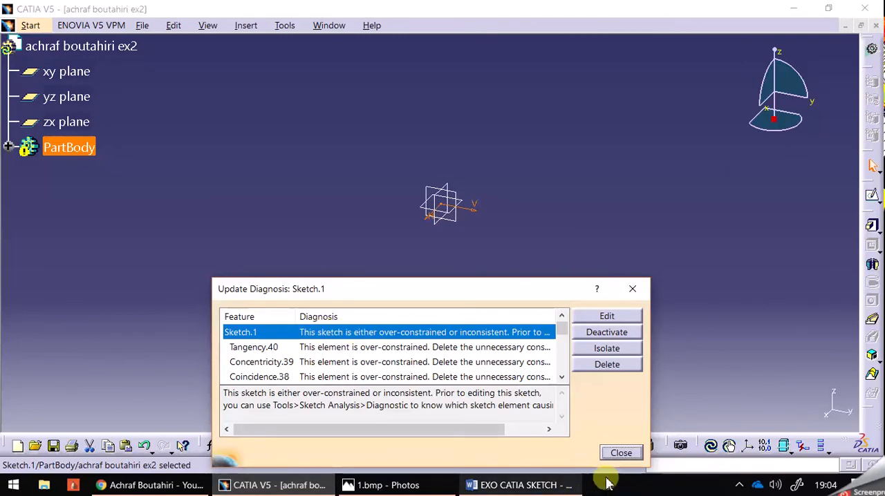
pyautogui.click(620, 453)
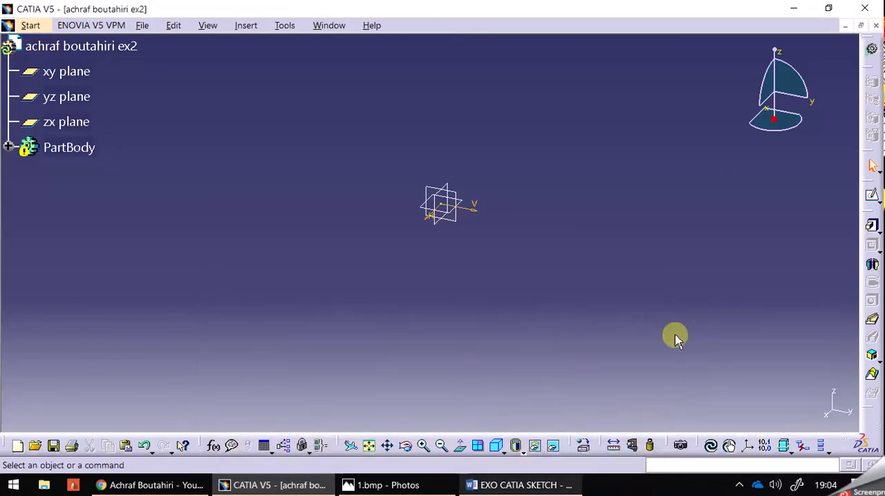
pyautogui.click(10, 147)
pyautogui.doubleClick(65, 181)
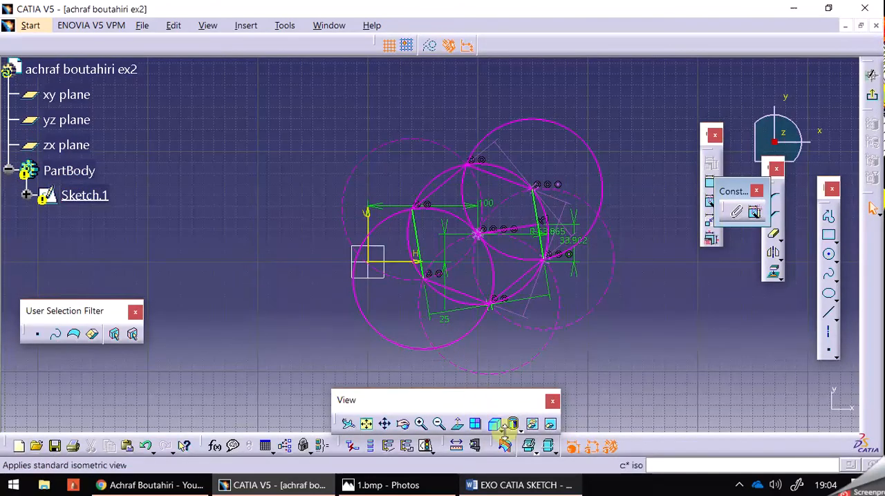
# - Delete the R 63.865 radius constraint from the original circle
pyautogui.click(422, 425)
pyautogui.click(422, 425)
pyautogui.click(422, 425)
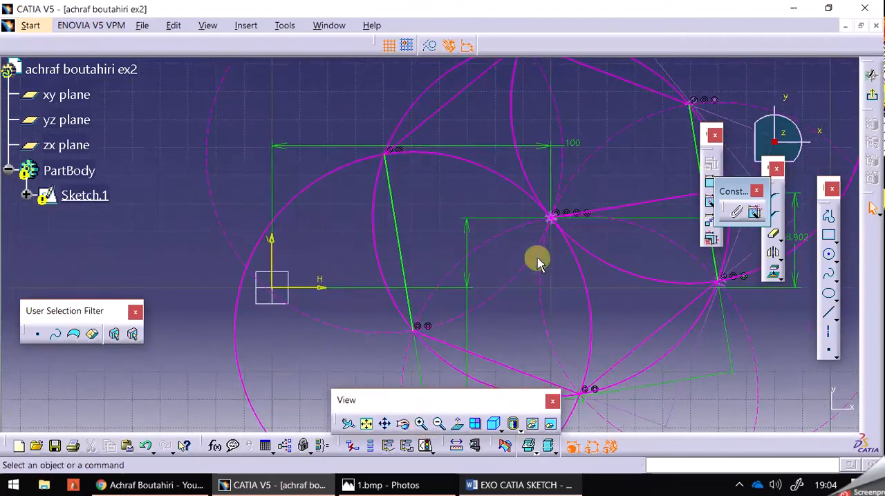
pyautogui.moveTo(558, 266)
pyautogui.mouseDown(button='middle')
pyautogui.moveTo(438, 262)
pyautogui.moveTo(412, 270)
pyautogui.moveTo(413, 279)
pyautogui.mouseUp(button='middle')
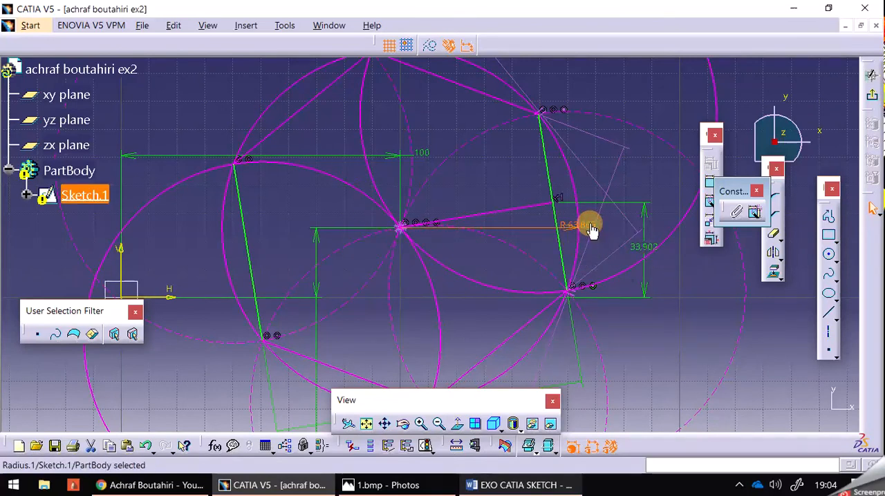
pyautogui.rightClick(589, 224)
pyautogui.click(638, 397)
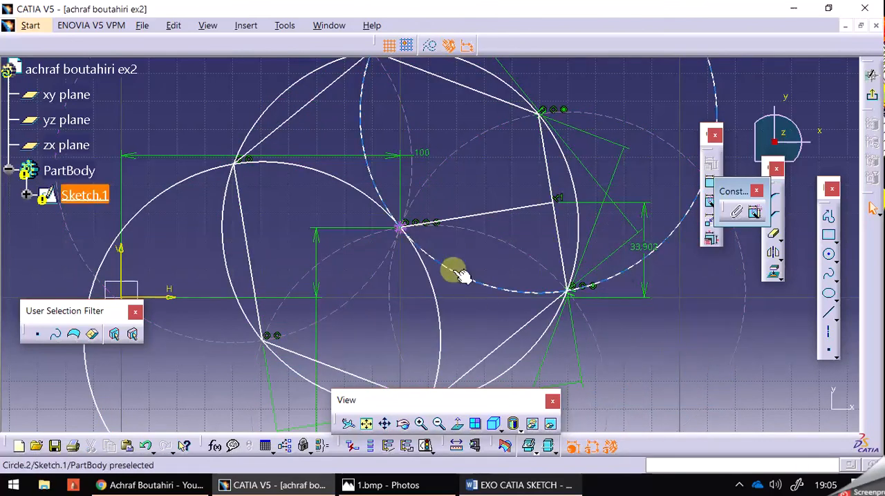
# - Bring the whole sketch back into view and move the floating View toolbar clear of the circles
pyautogui.click(414, 240)
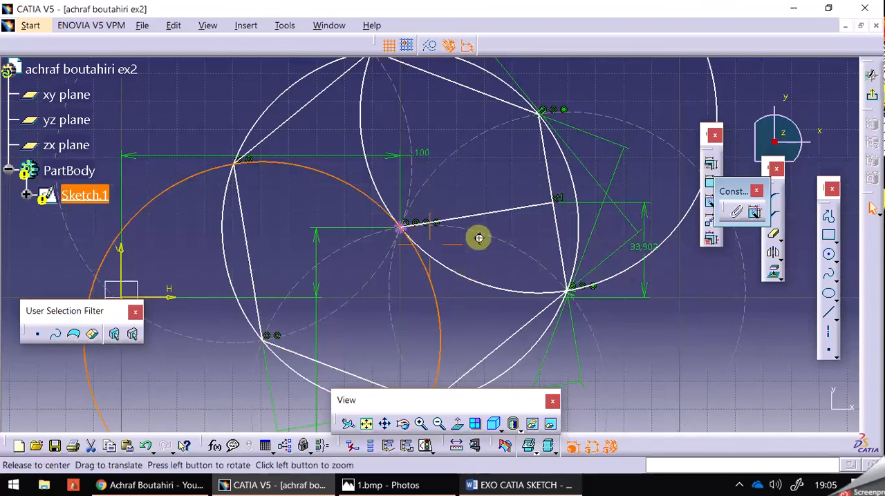
pyautogui.moveTo(476, 237); pyautogui.dragTo(479, 277, button='middle')
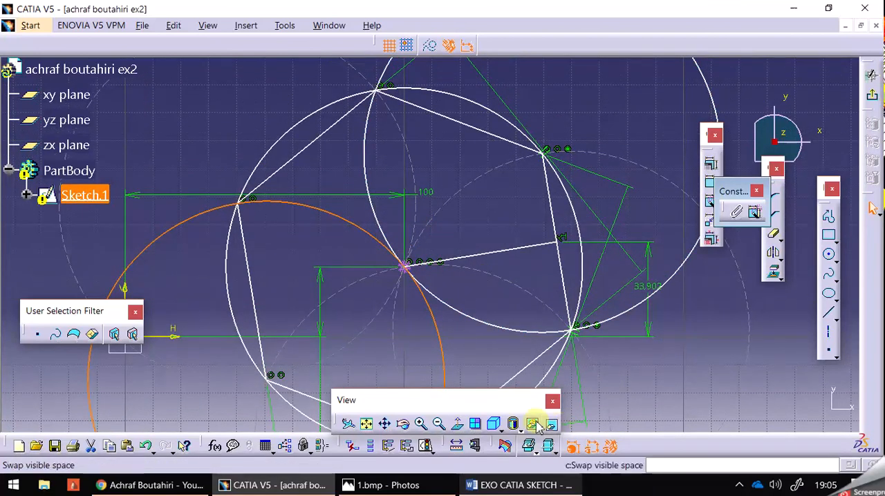
pyautogui.click(438, 423)
pyautogui.click(439, 423)
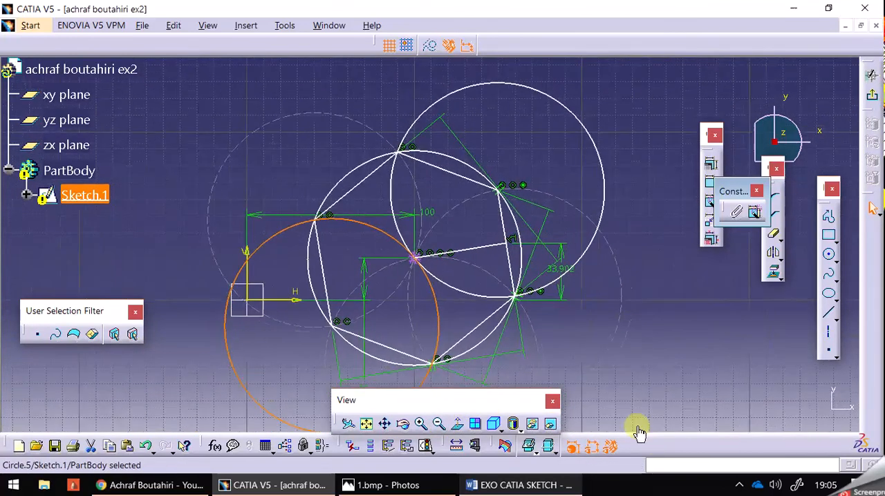
pyautogui.click(665, 371)
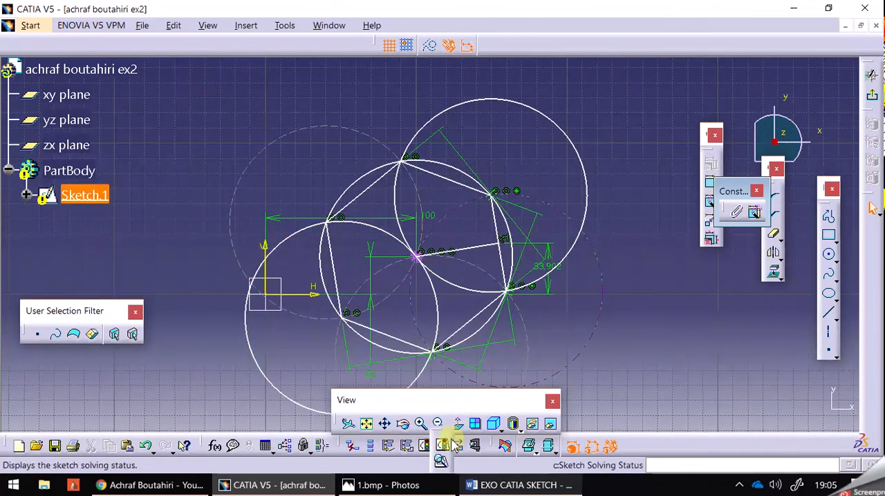
pyautogui.click(668, 313)
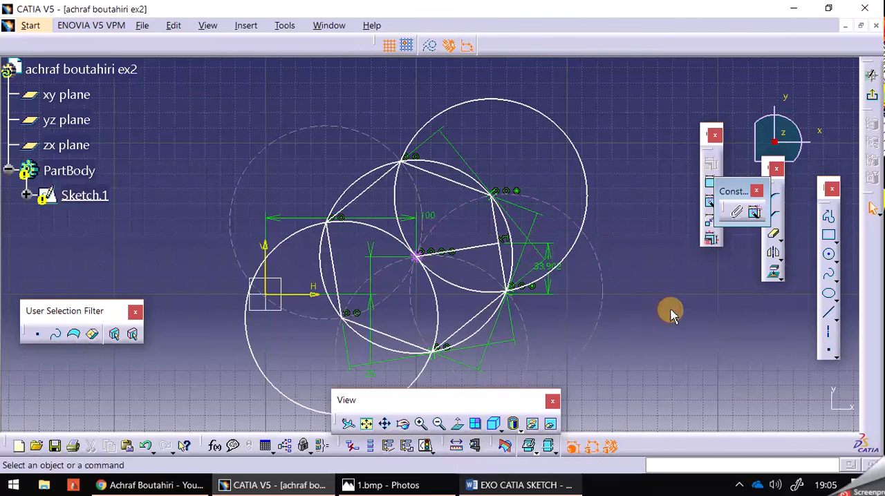
pyautogui.moveTo(495, 404); pyautogui.dragTo(751, 377)
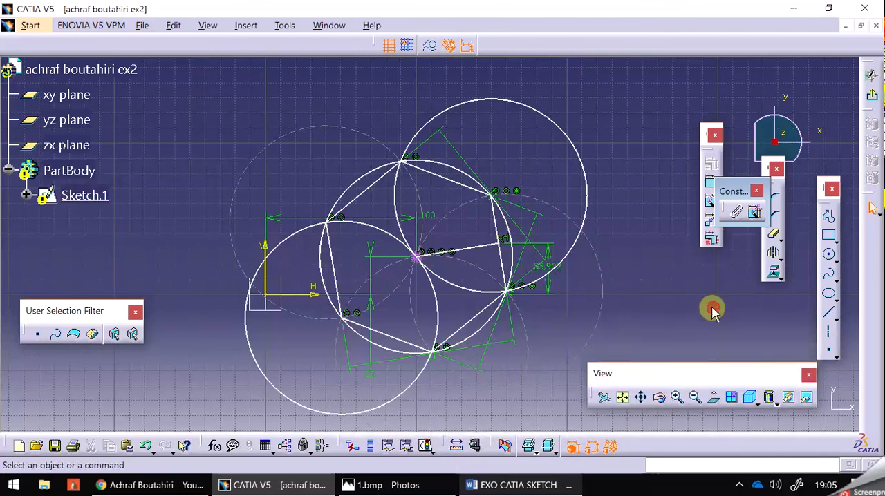
# - Shrink the upper-right circle freehand and add a diameter constraint to it
pyautogui.moveTo(587, 174)
pyautogui.mouseDown()
pyautogui.moveTo(591, 234)
pyautogui.moveTo(583, 195)
pyautogui.moveTo(588, 83)
pyautogui.moveTo(588, 237)
pyautogui.moveTo(595, 212)
pyautogui.mouseUp()
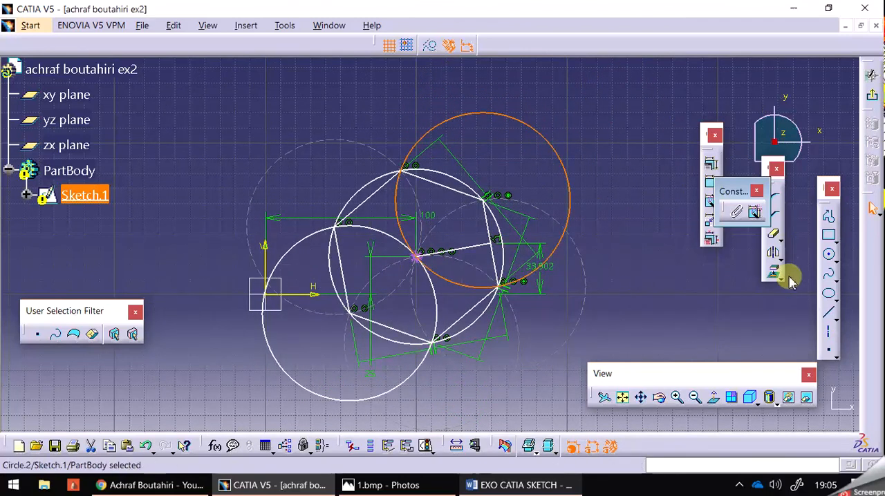
pyautogui.click(710, 182)
pyautogui.click(601, 152)
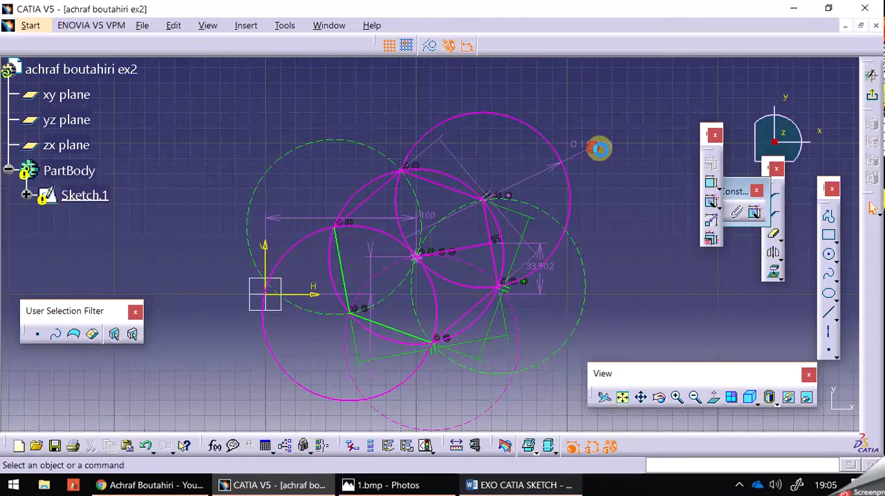